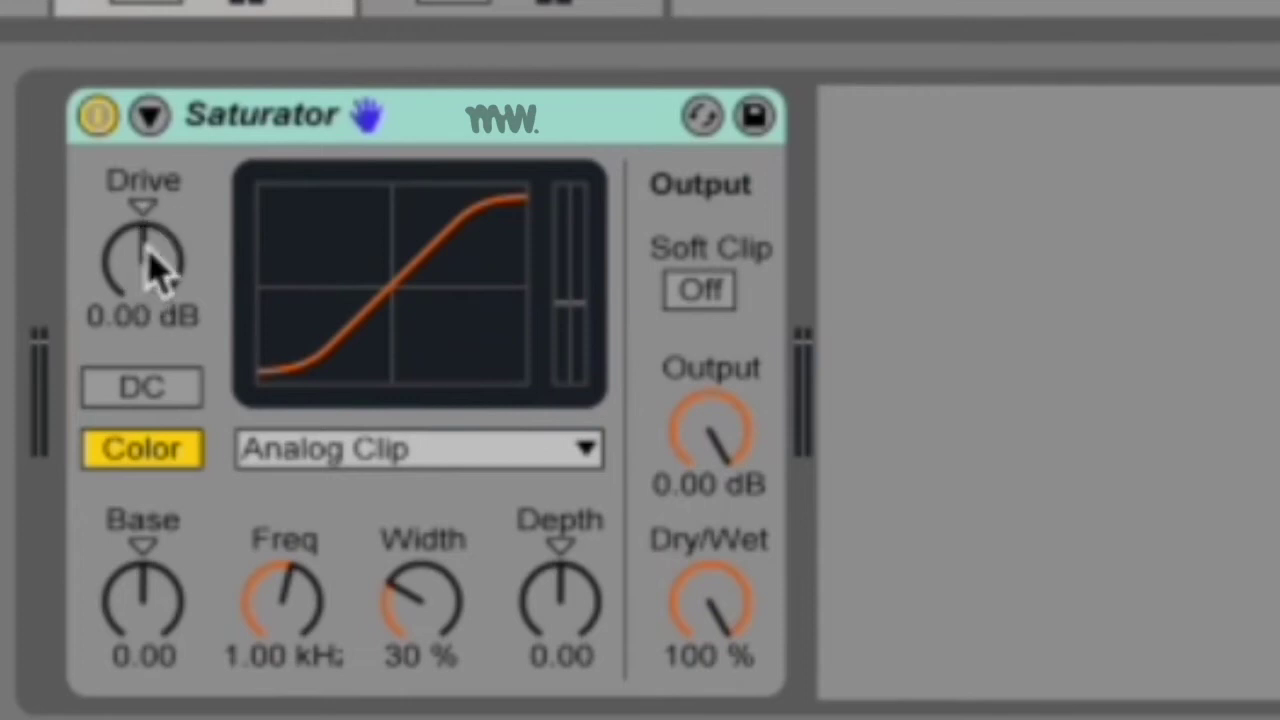
# Try a higher Drive, return it to 0.00 dB, and drop down the Analog Clip curve list.
pyautogui.moveTo(155, 265); pyautogui.dragTo(155, 300)
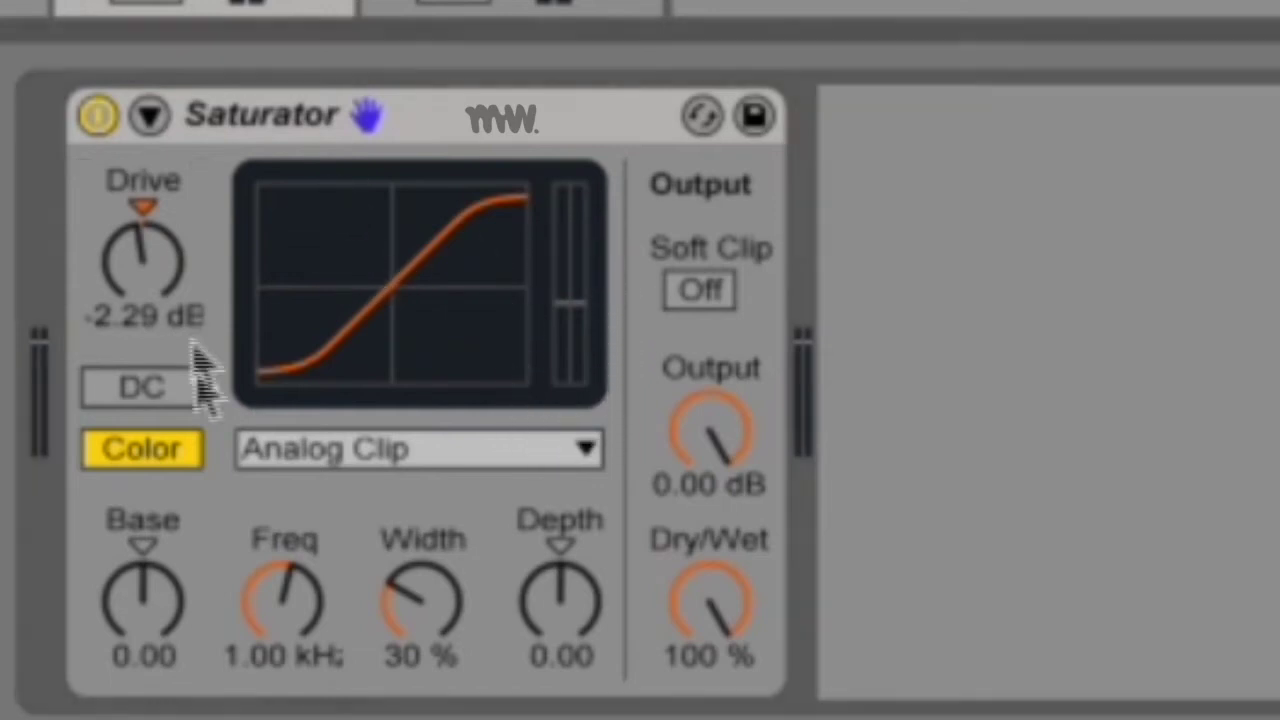
pyautogui.moveTo(164, 284)
pyautogui.mouseDown()
pyautogui.moveTo(164, 246)
pyautogui.moveTo(163, 286)
pyautogui.mouseUp()
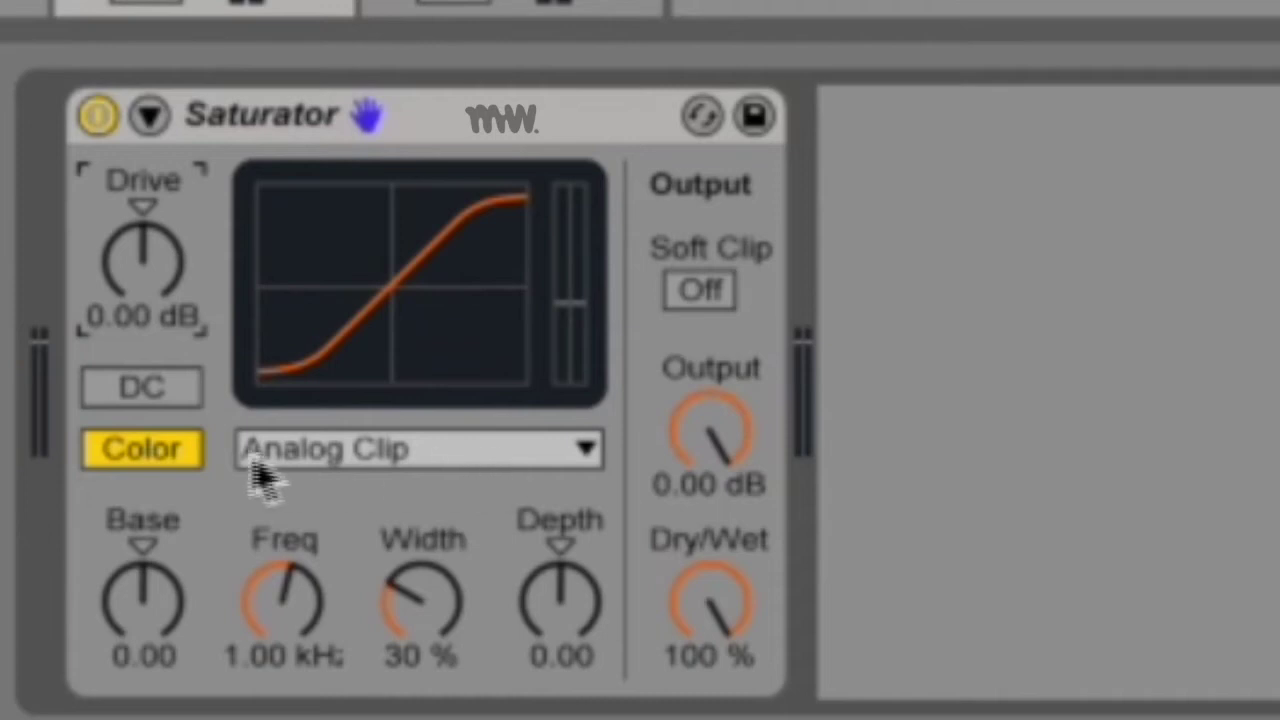
pyautogui.click(517, 462)
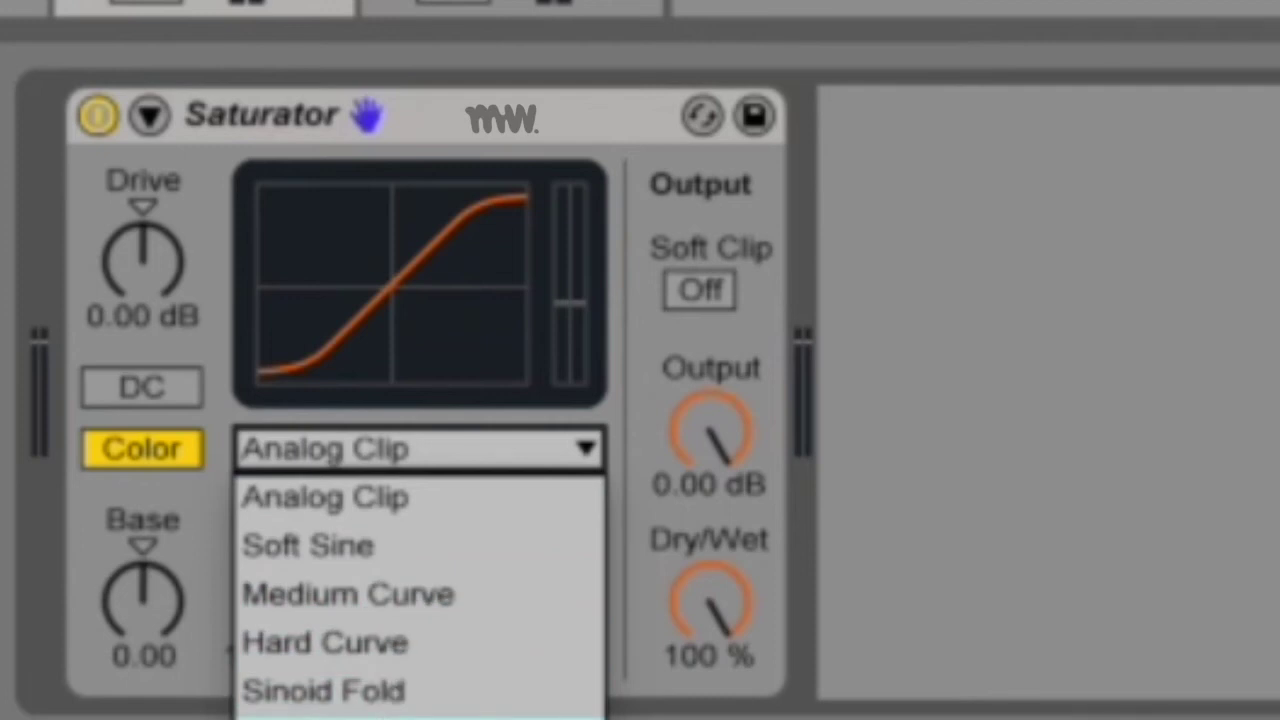
# Raise Drive to 12.6 dB and audition the Digital Clip and Hard Curve shapes.
pyautogui.click(330, 716)
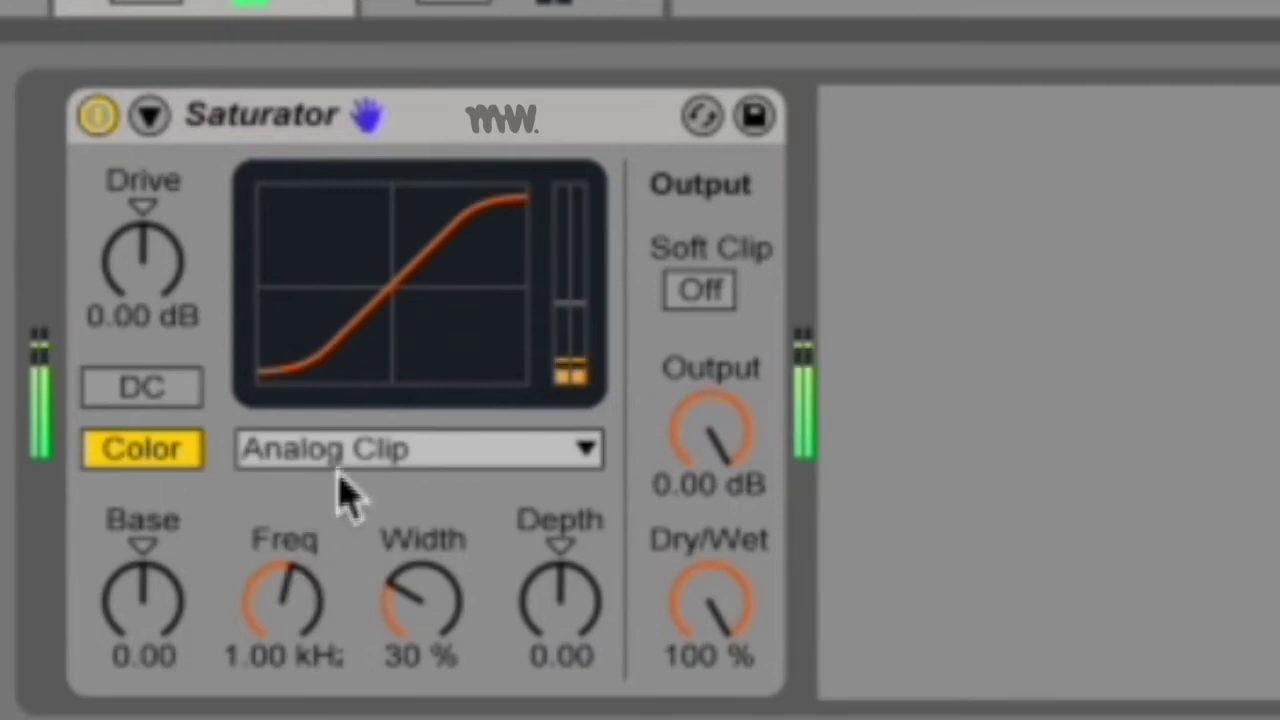
pyautogui.moveTo(157, 277); pyautogui.dragTo(157, 245)
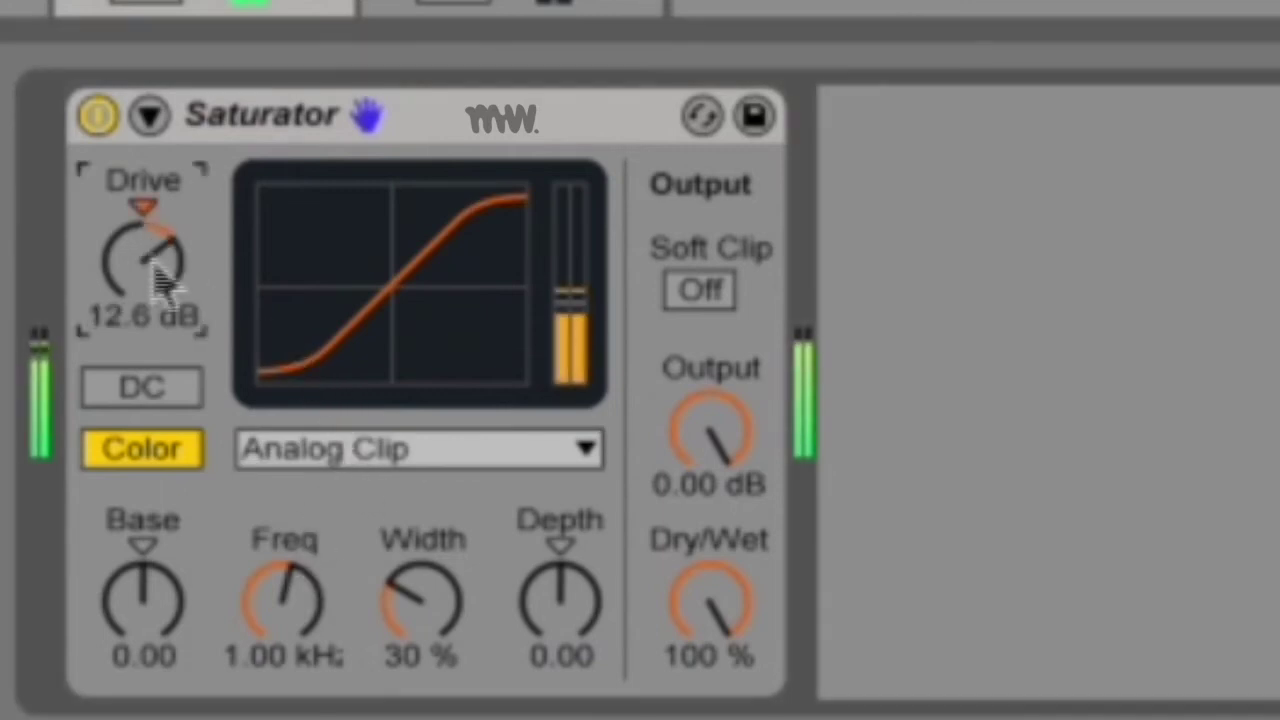
pyautogui.click(408, 455)
pyautogui.click(425, 716)
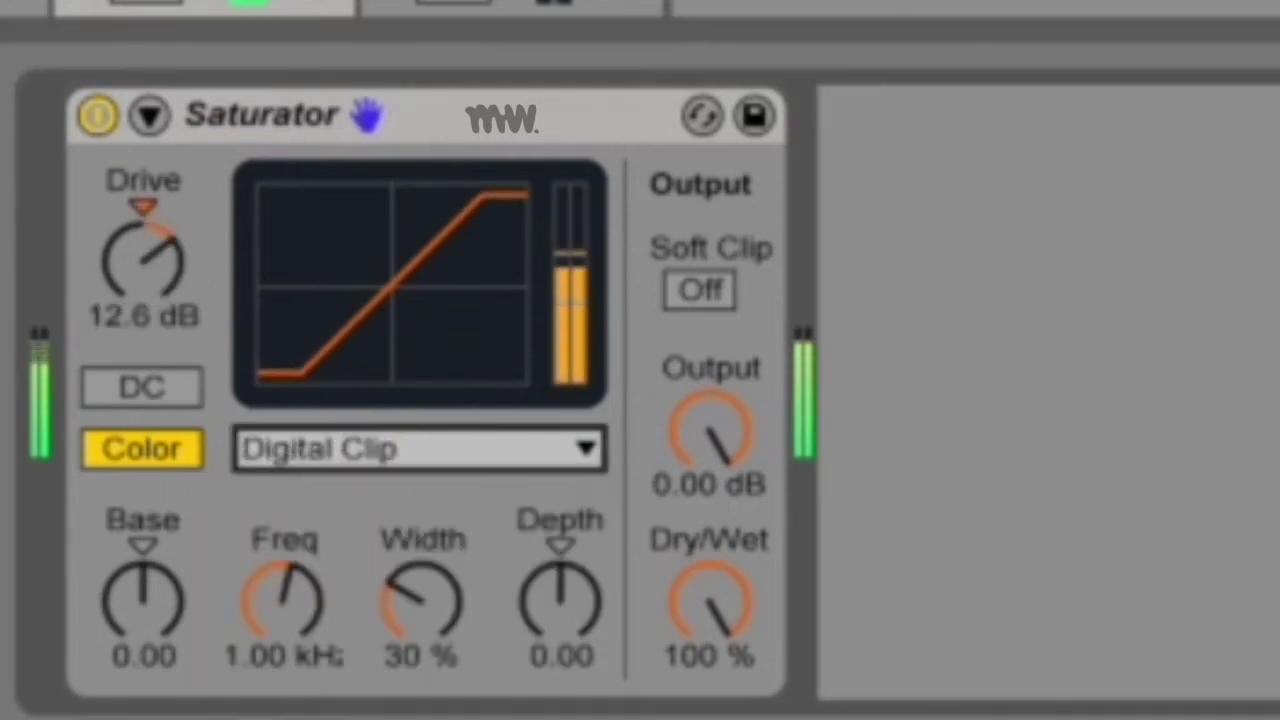
pyautogui.click(465, 450)
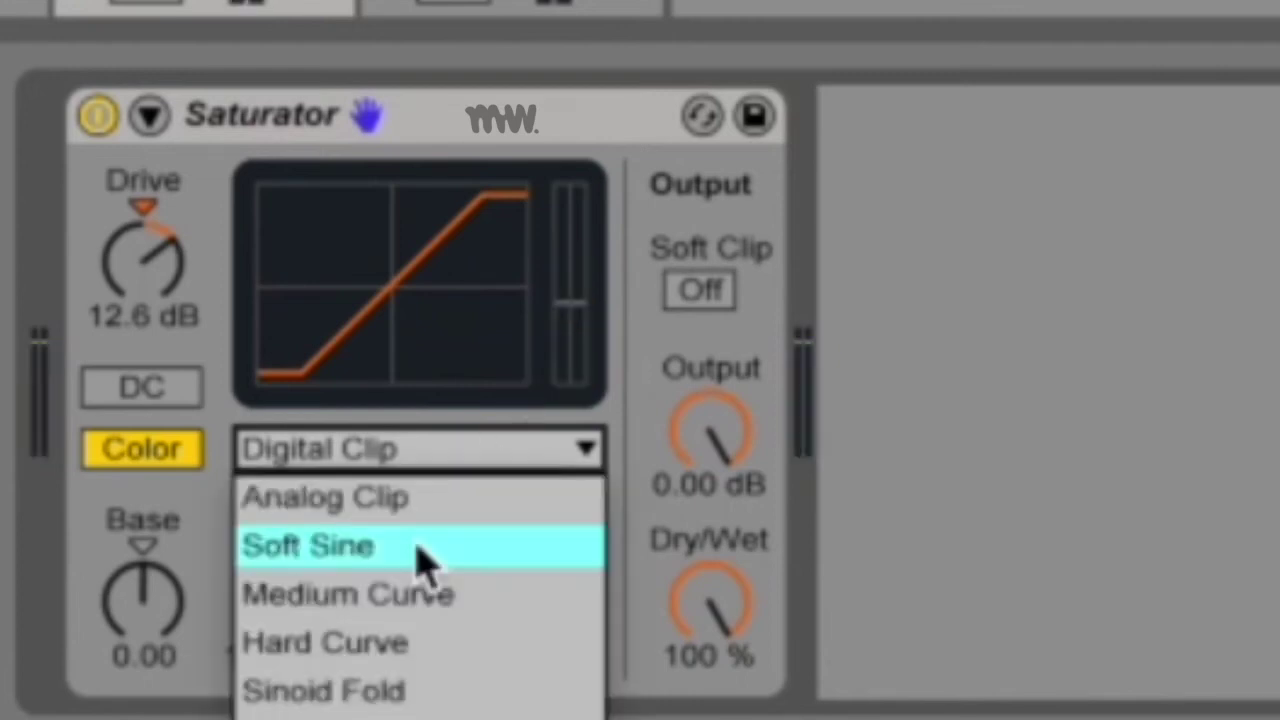
pyautogui.click(418, 645)
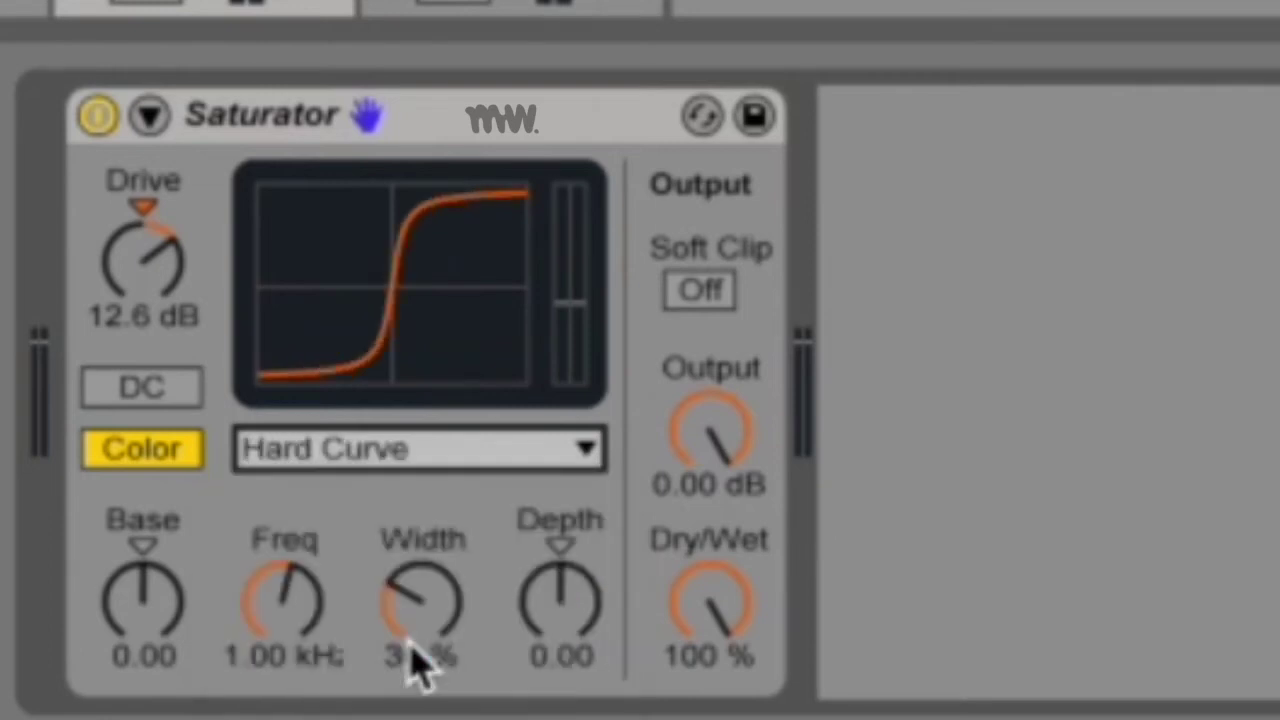
# Audition the Soft Sine, Medium Curve and Sinoid Fold shapes.
pyautogui.click(412, 455)
pyautogui.click(412, 548)
pyautogui.click(410, 462)
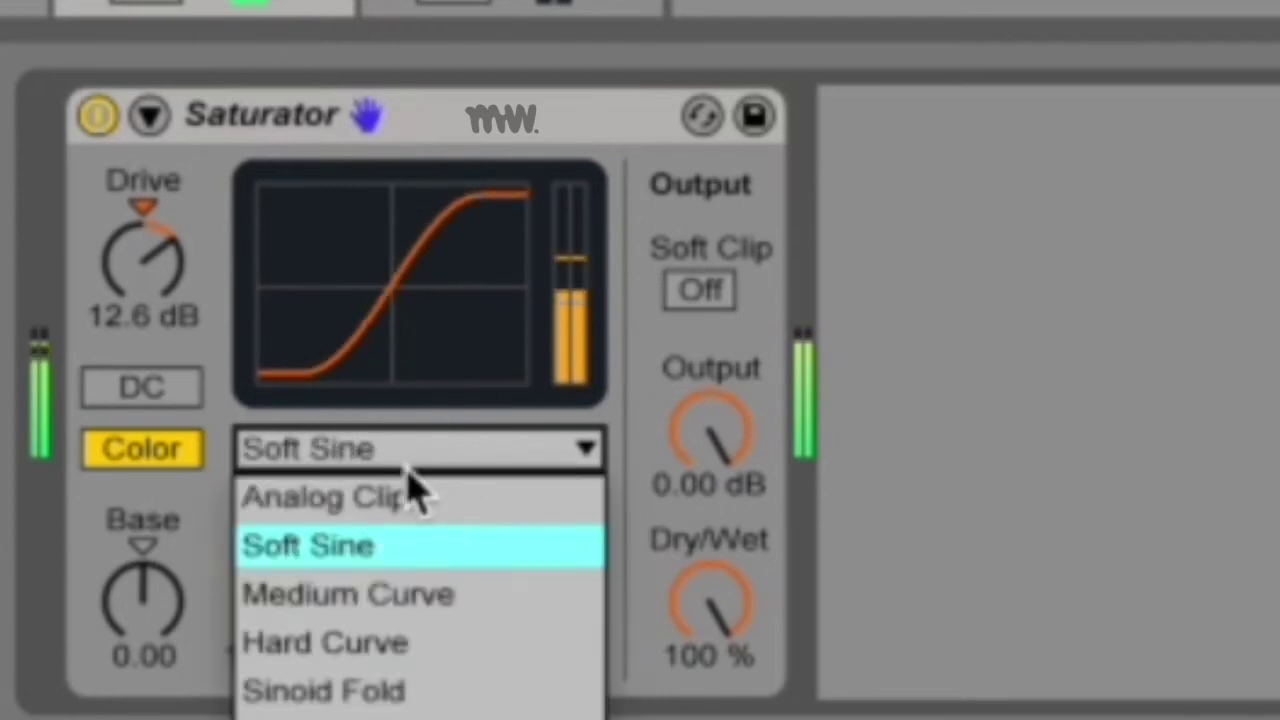
pyautogui.click(412, 593)
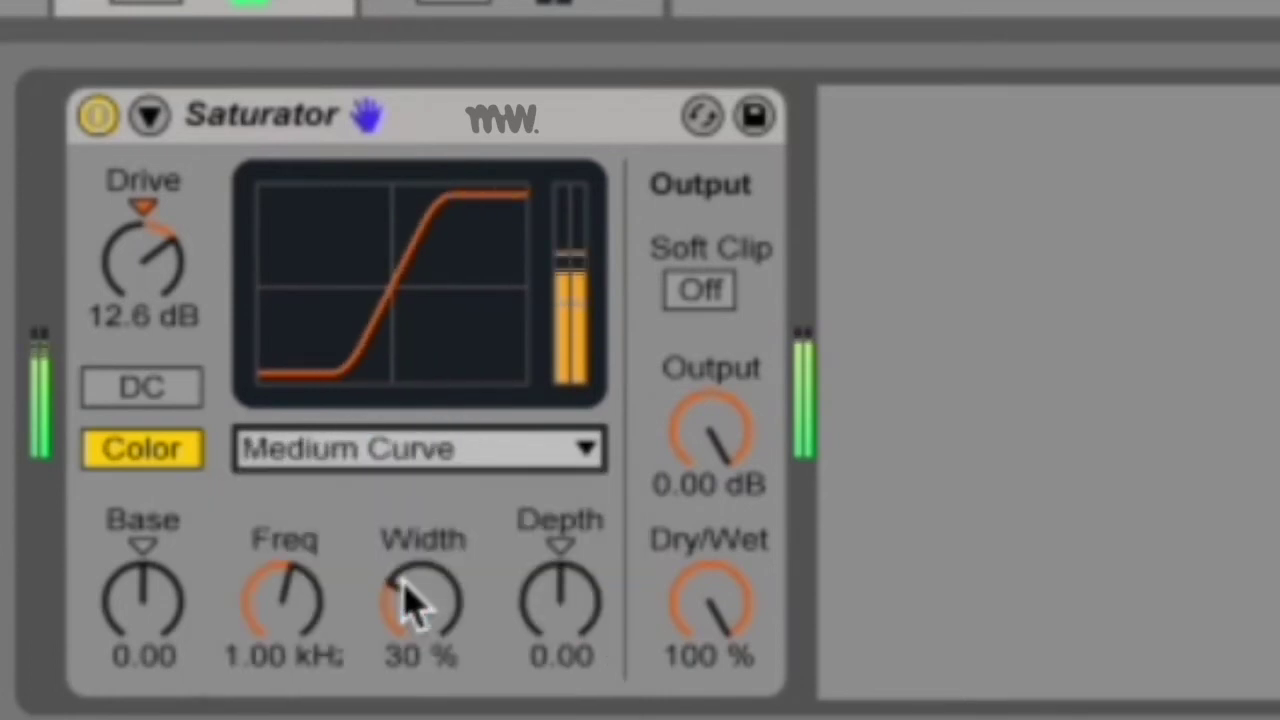
pyautogui.click(412, 450)
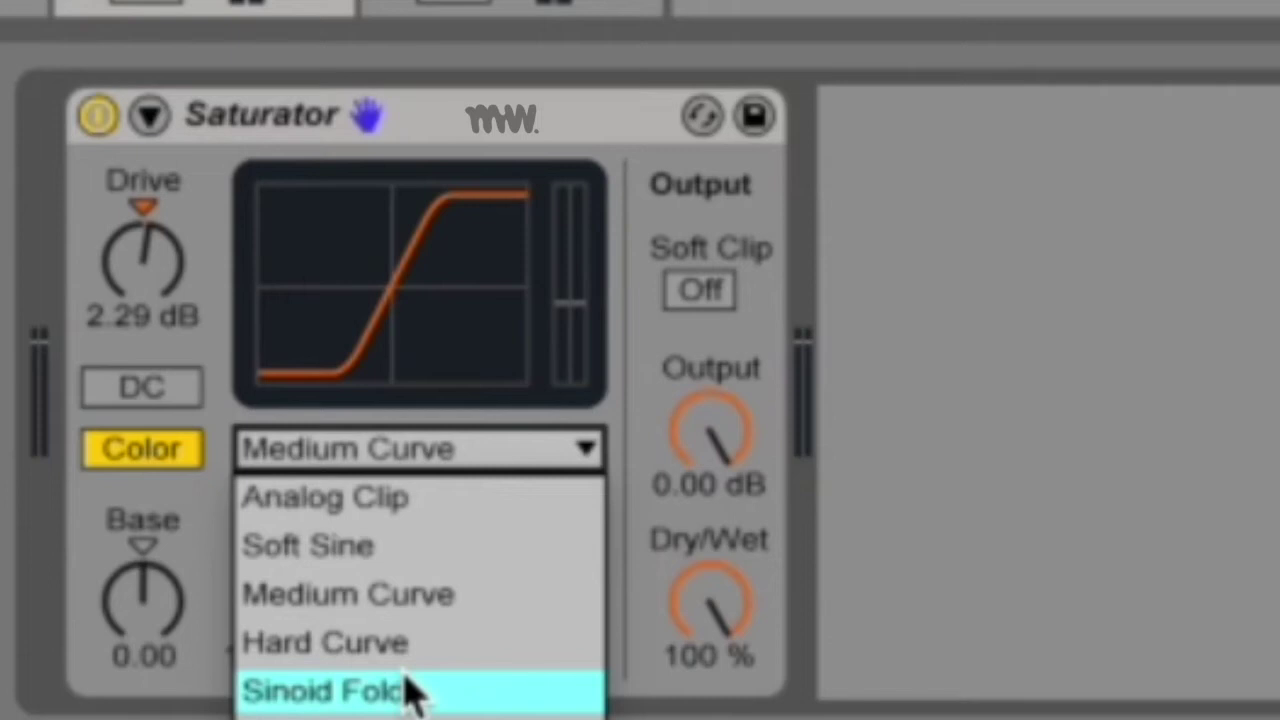
pyautogui.click(412, 690)
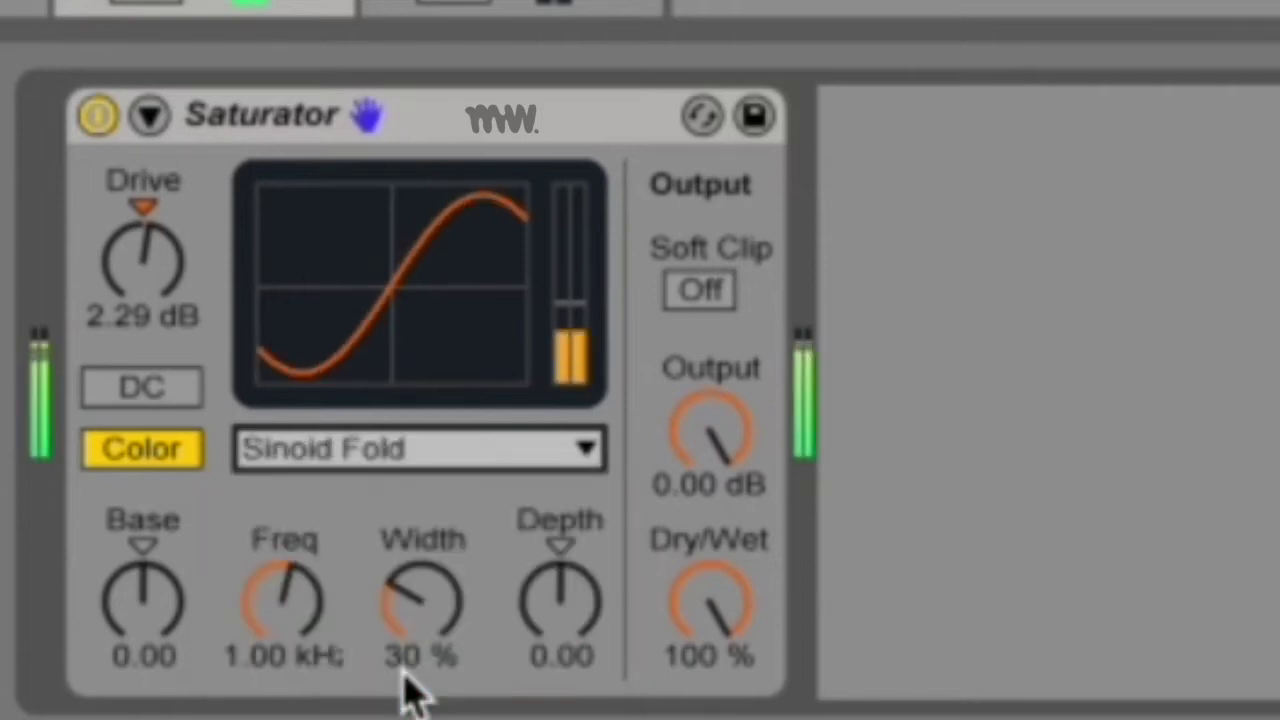
# Raise Drive to 14.3 dB, set Base to 0.57, and switch the curve to Waveshaper.
pyautogui.moveTo(166, 294); pyautogui.dragTo(206, 423)
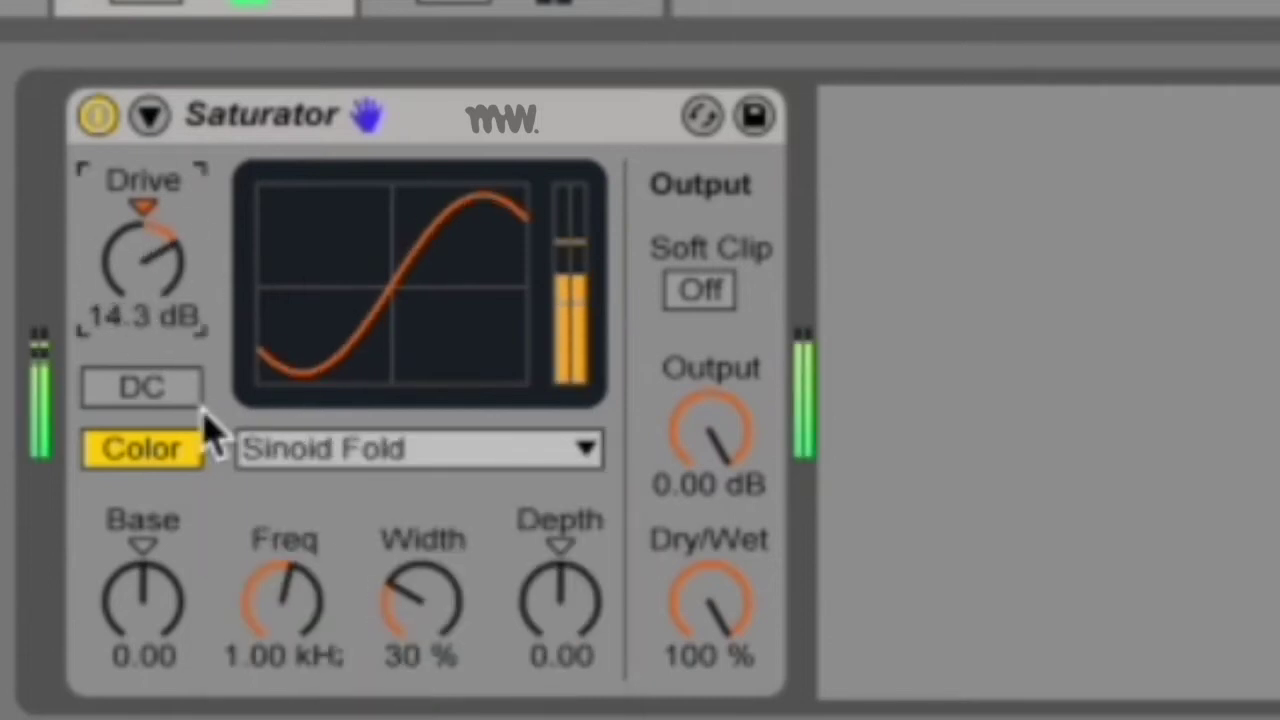
pyautogui.moveTo(145, 600)
pyautogui.mouseDown()
pyautogui.moveTo(145, 540)
pyautogui.moveTo(145, 590)
pyautogui.moveTo(166, 614)
pyautogui.mouseUp()
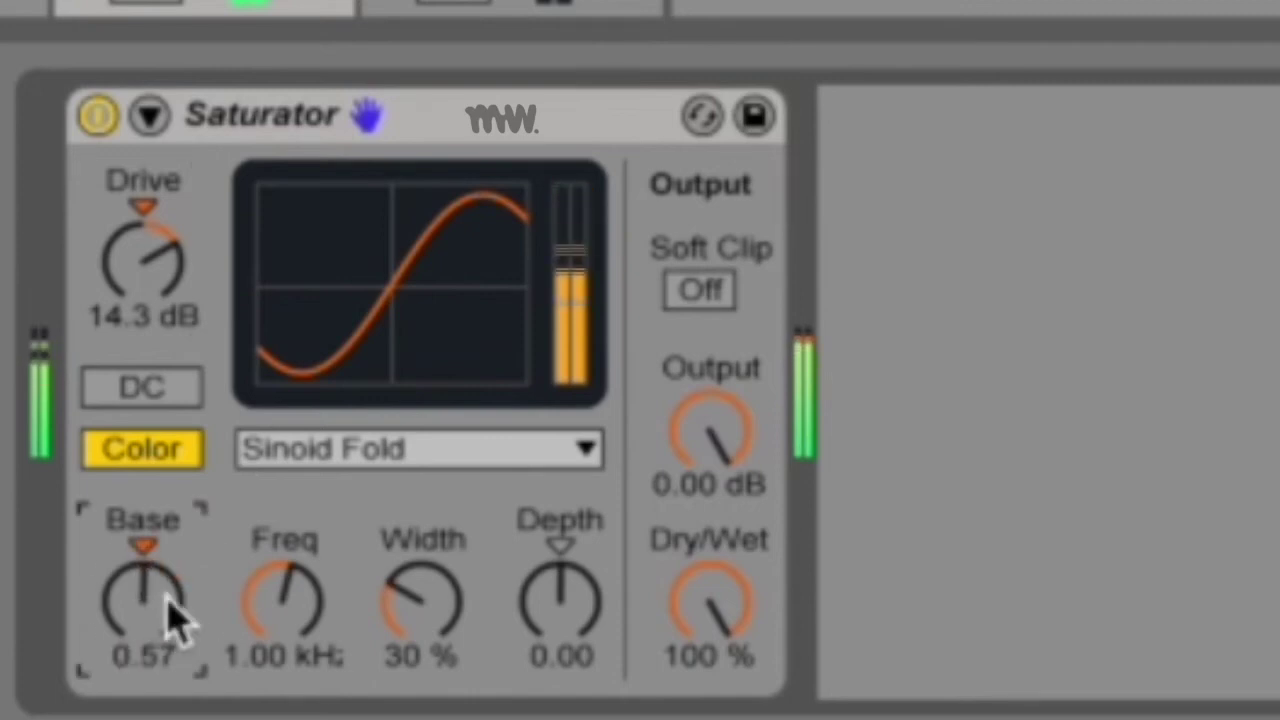
pyautogui.click(480, 452)
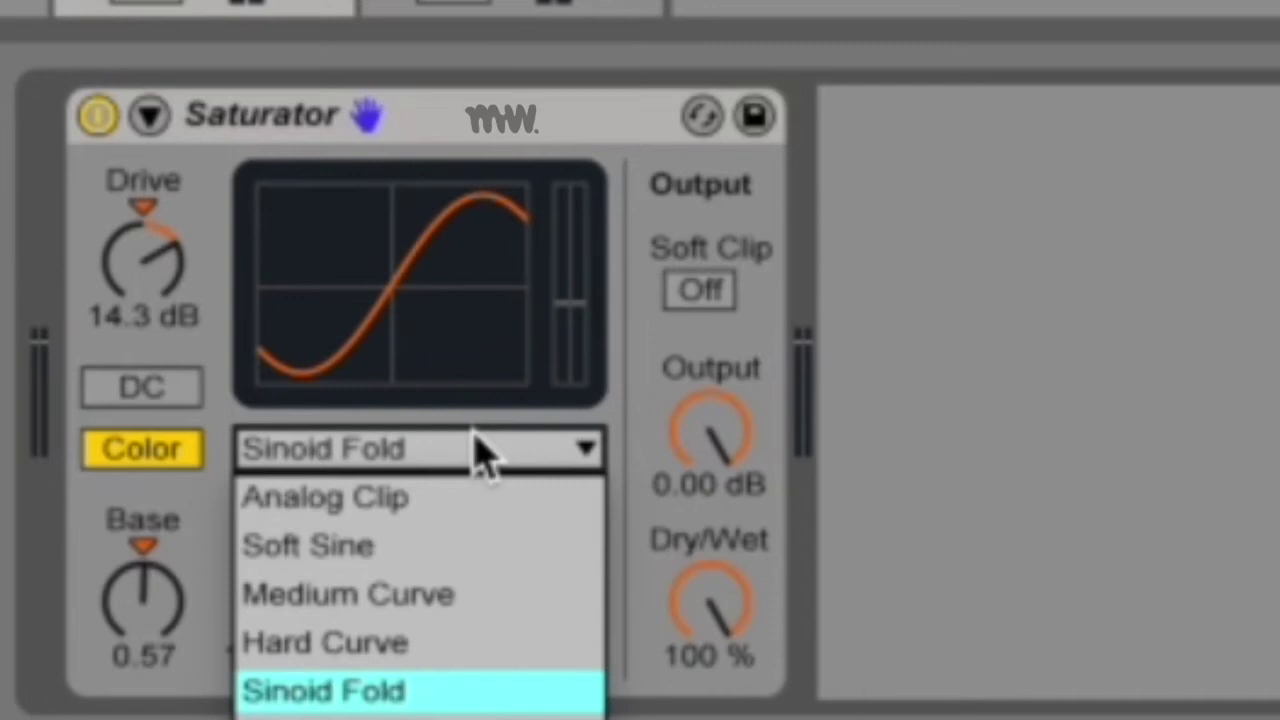
pyautogui.press('Down')
pyautogui.press('Return')
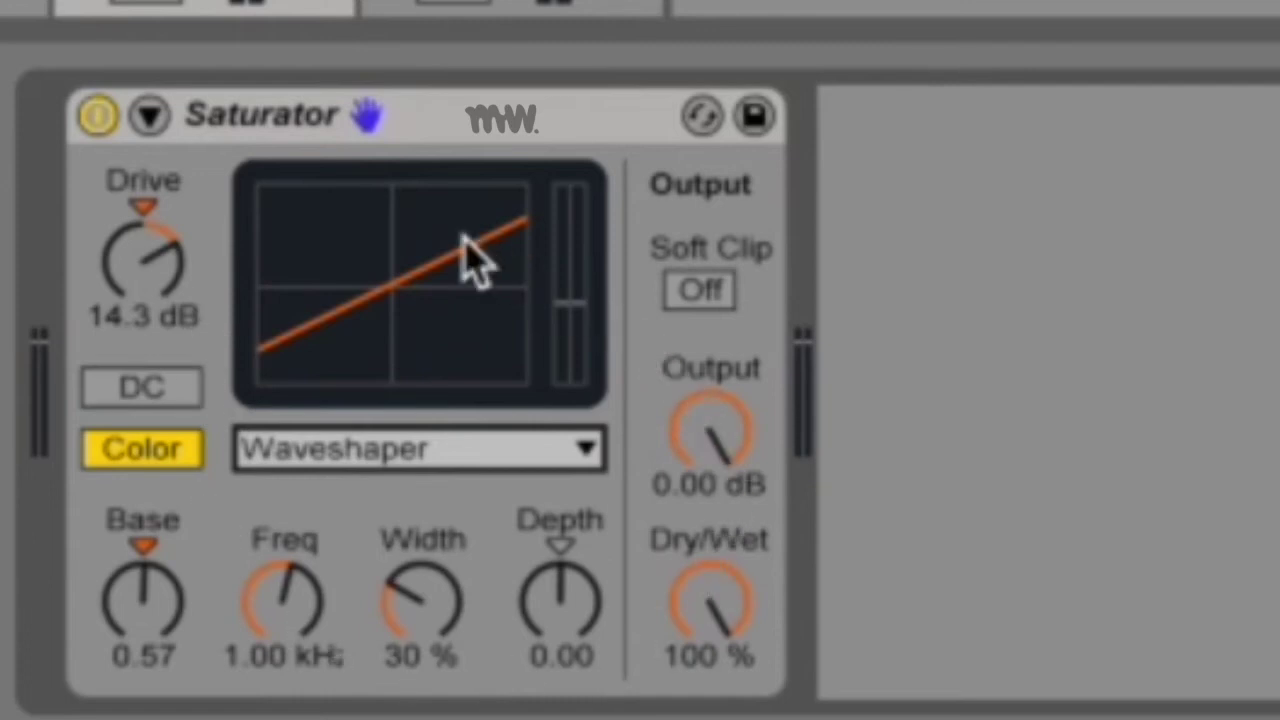
# Expand the waveshaper section and shape it with Drive, Curve, Lin and Depth 18.8%.
pyautogui.click(150, 116)
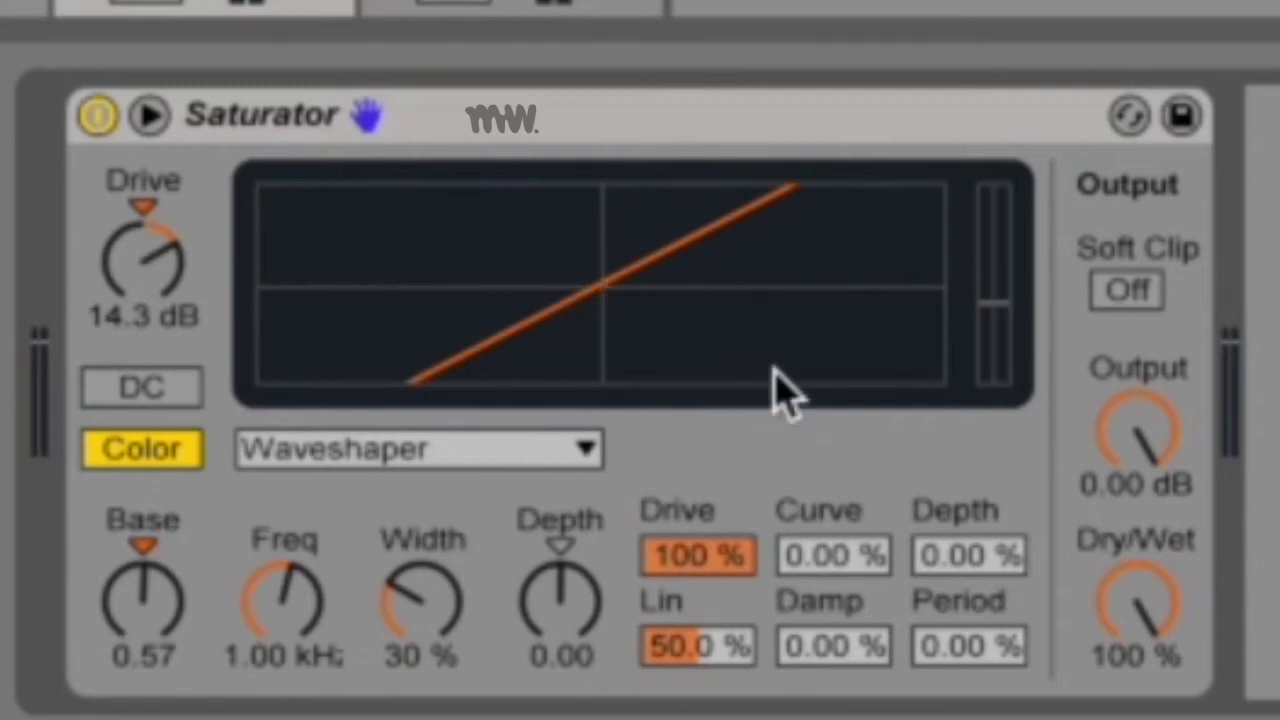
pyautogui.moveTo(748, 548)
pyautogui.mouseDown()
pyautogui.moveTo(740, 565)
pyautogui.moveTo(740, 450)
pyautogui.moveTo(737, 560)
pyautogui.mouseUp()
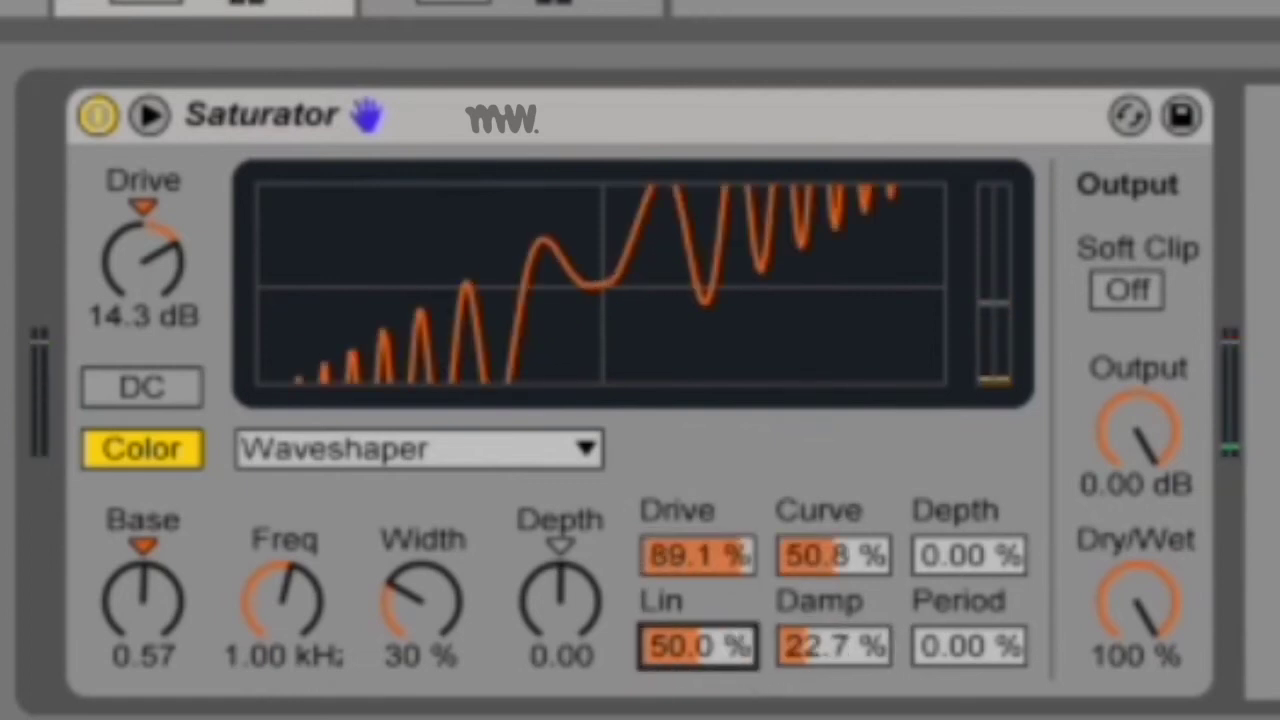
pyautogui.moveTo(697, 646); pyautogui.dragTo(697, 665)
pyautogui.moveTo(930, 556); pyautogui.dragTo(931, 563)
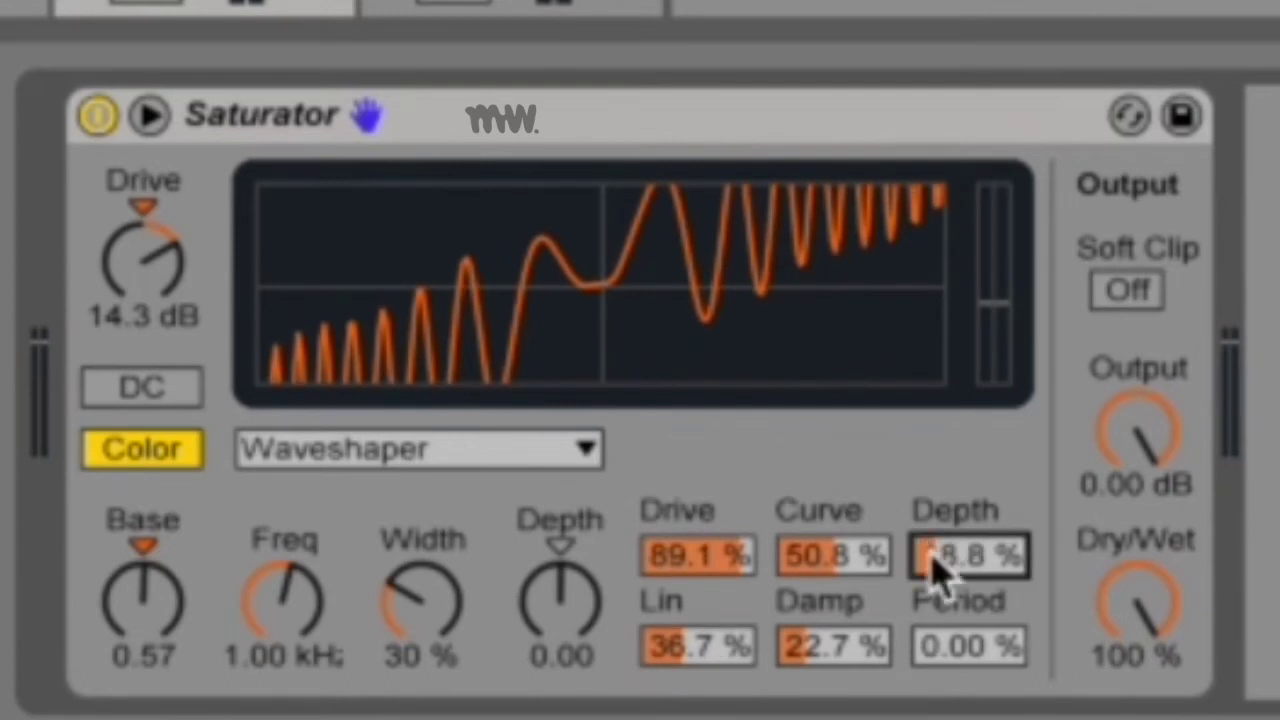
# Reset the waveshaper Drive and the main Drive to zero, then audition a waveshaper Drive sweep.
pyautogui.click(737, 560)
pyautogui.press('Delete')
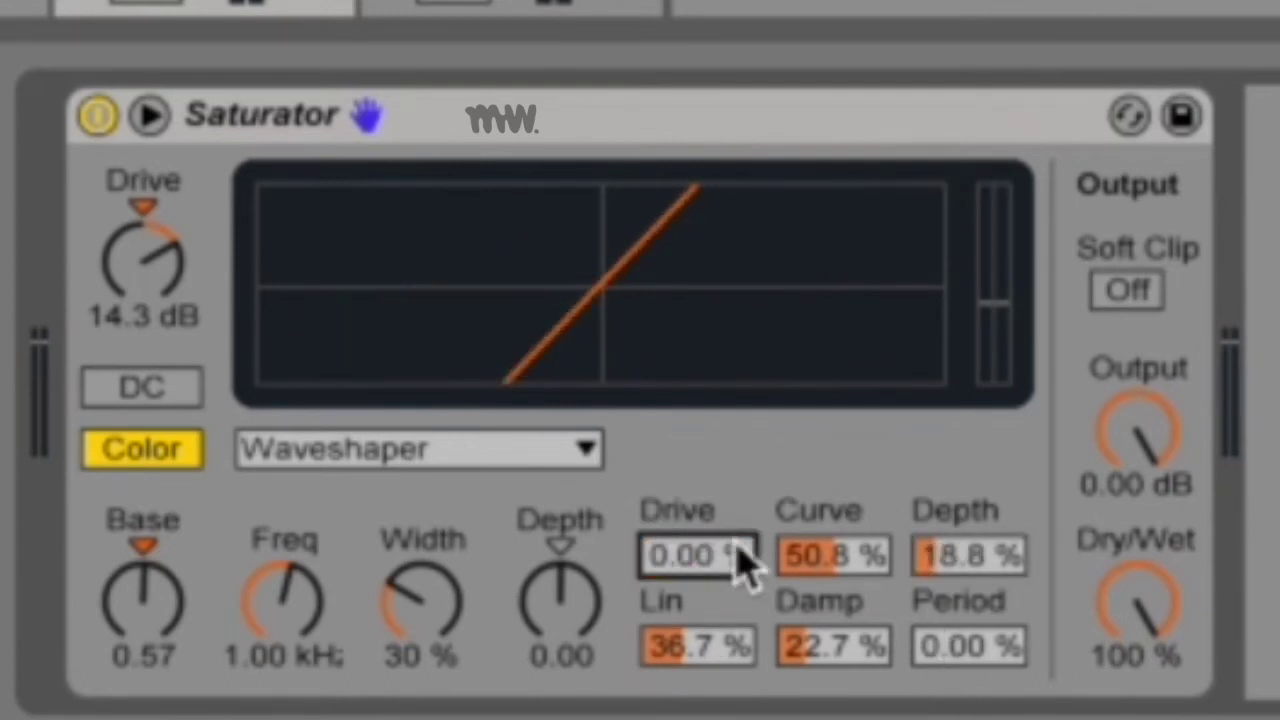
pyautogui.click(126, 318)
pyautogui.press('Delete')
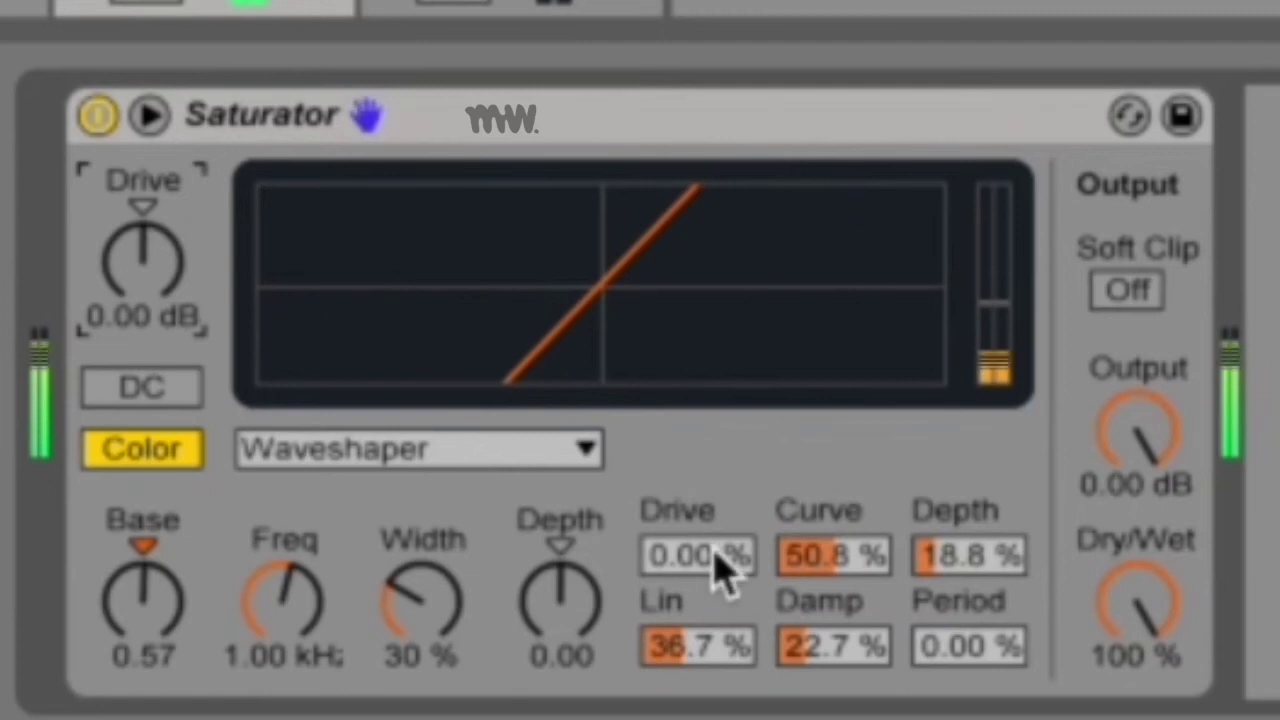
pyautogui.moveTo(722, 572)
pyautogui.mouseDown()
pyautogui.moveTo(722, 373)
pyautogui.moveTo(722, 572)
pyautogui.mouseUp()
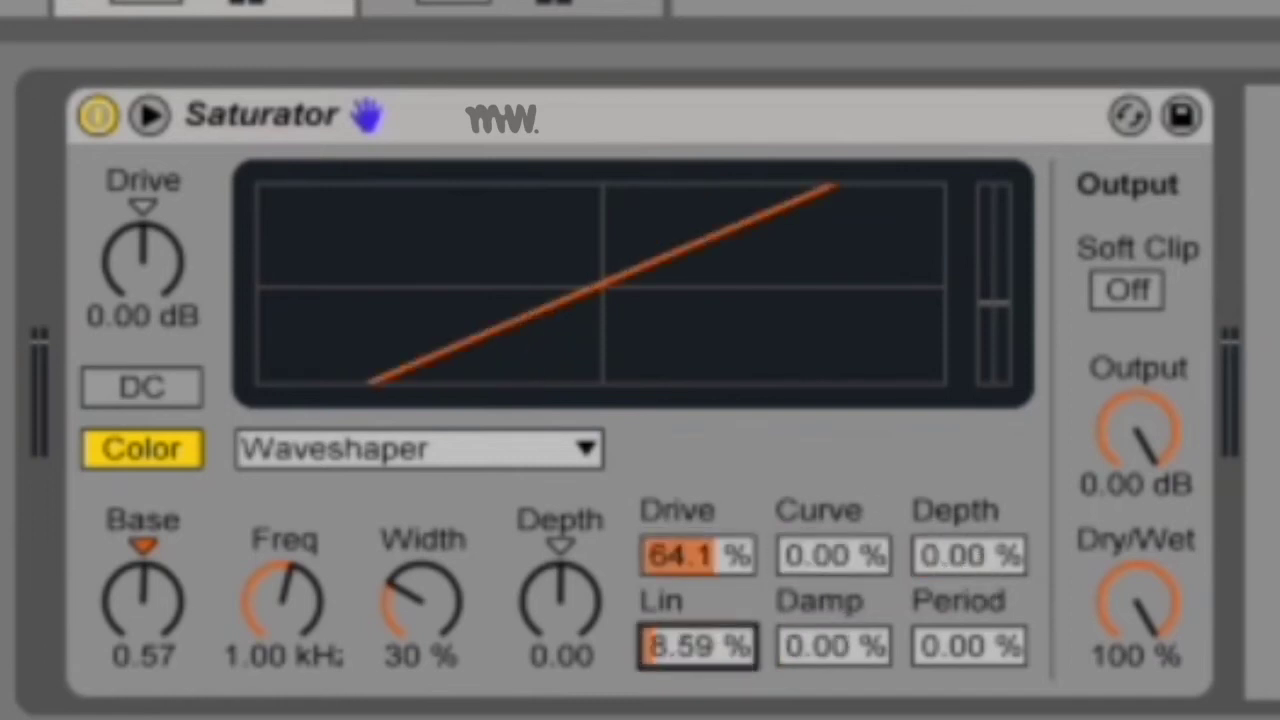
# Set waveshaper Lin to 0%, Depth to 100%, and raise Curve toward 100%.
pyautogui.moveTo(697, 646); pyautogui.dragTo(729, 663)
pyautogui.moveTo(835, 555); pyautogui.dragTo(835, 501)
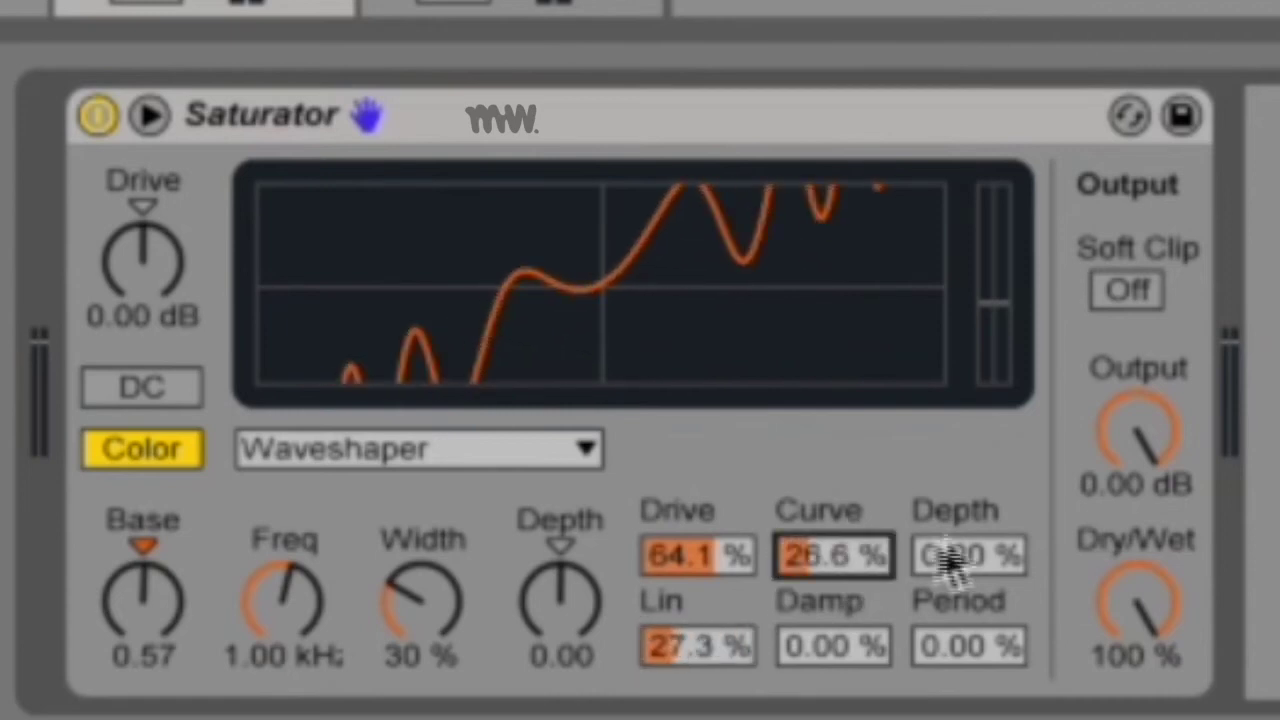
pyautogui.moveTo(946, 560); pyautogui.dragTo(946, 360)
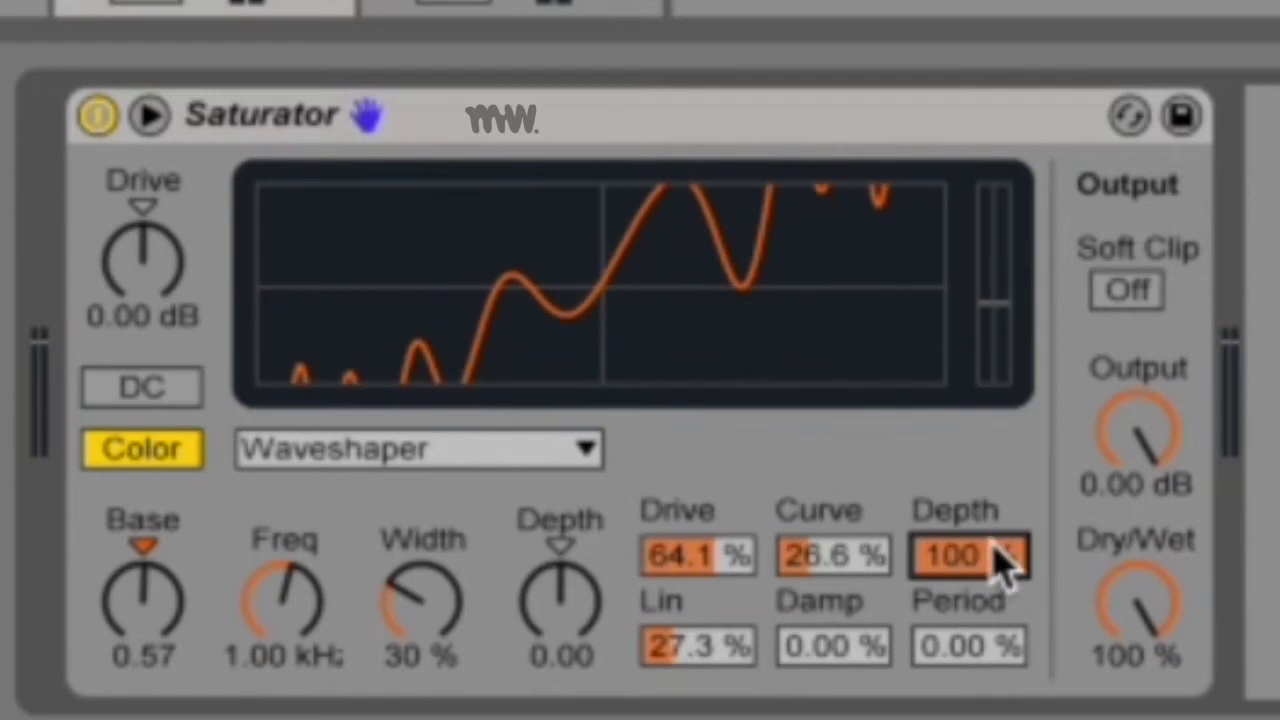
pyautogui.moveTo(697, 646); pyautogui.dragTo(697, 673)
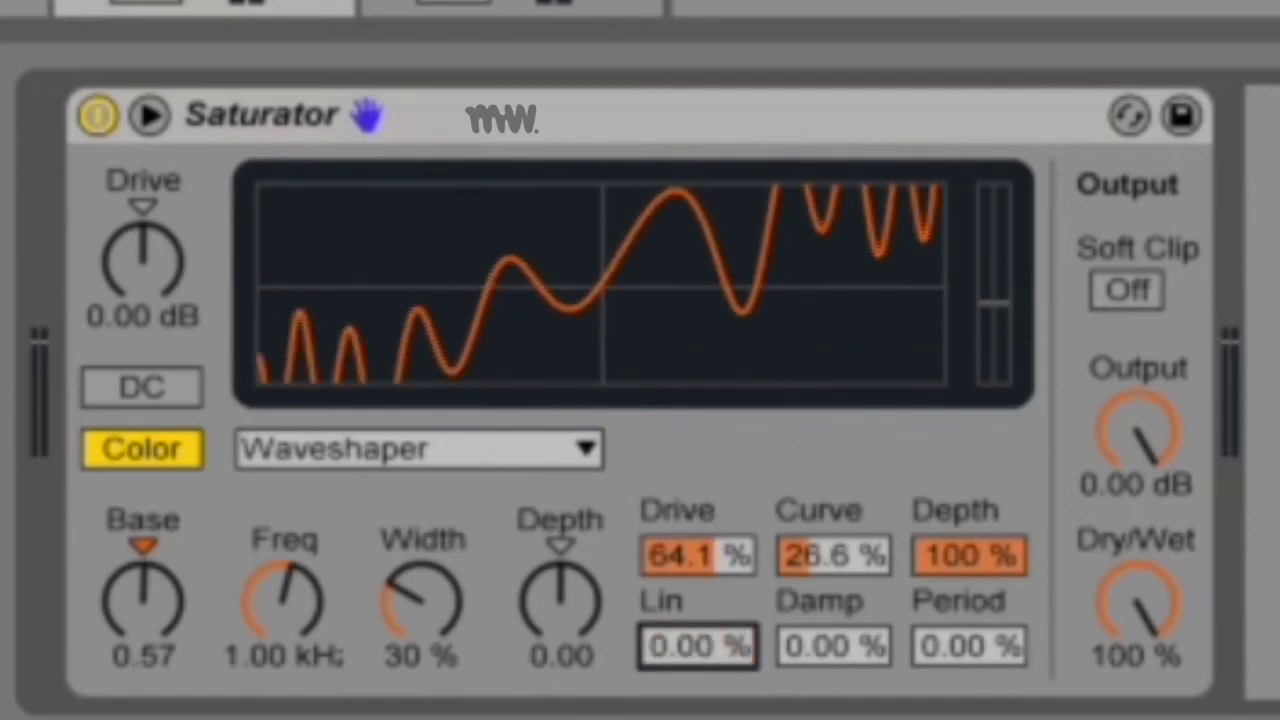
pyautogui.moveTo(835, 557); pyautogui.dragTo(835, 430)
# Set Damp to 99.2%, keep Depth at 100%, and raise Period to add ripples.
pyautogui.click(848, 648)
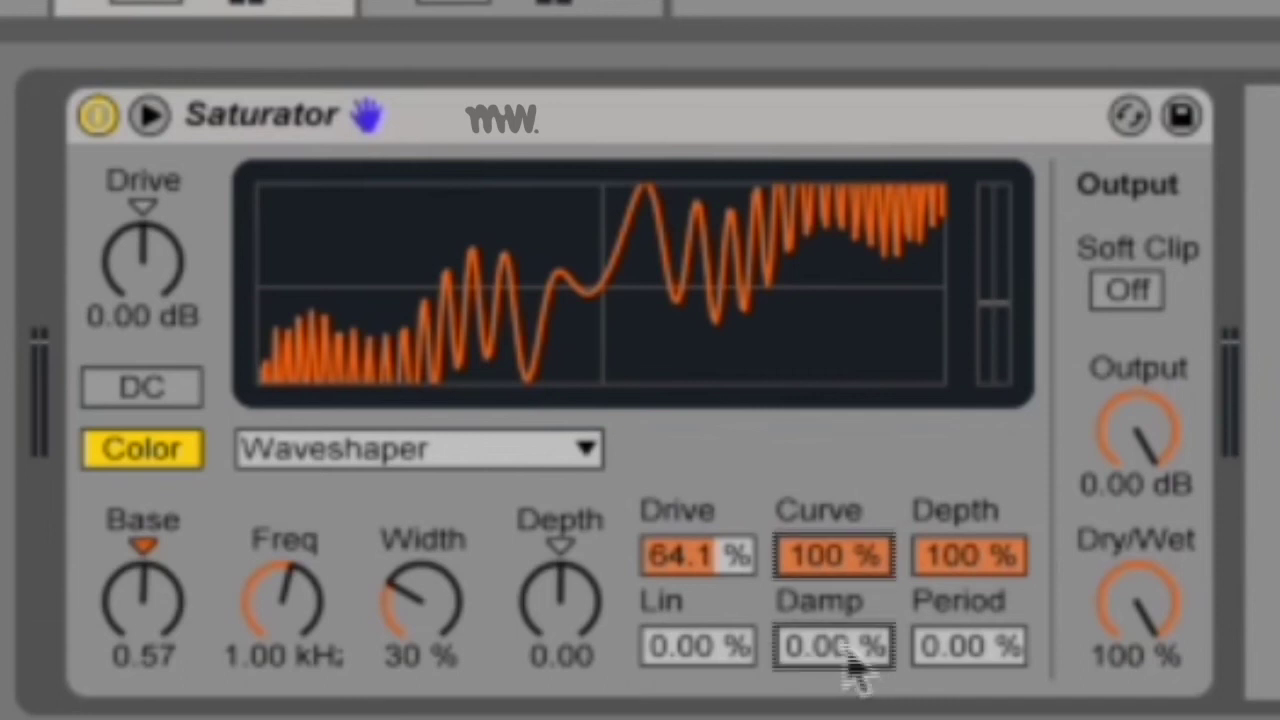
pyautogui.moveTo(848, 648)
pyautogui.mouseDown()
pyautogui.moveTo(848, 600)
pyautogui.moveTo(848, 662)
pyautogui.moveTo(823, 606)
pyautogui.moveTo(823, 660)
pyautogui.moveTo(823, 620)
pyautogui.moveTo(829, 651)
pyautogui.mouseUp()
pyautogui.moveTo(968, 556); pyautogui.dragTo(968, 600)
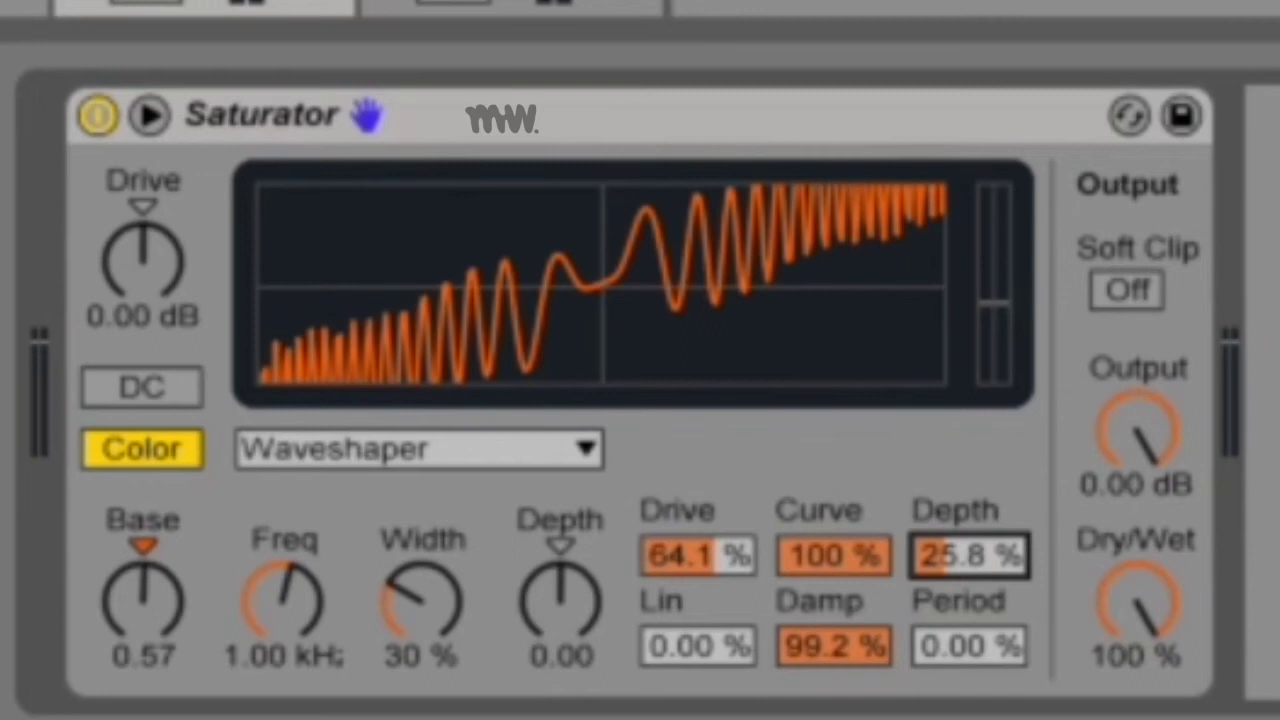
pyautogui.moveTo(968, 556); pyautogui.dragTo(968, 480)
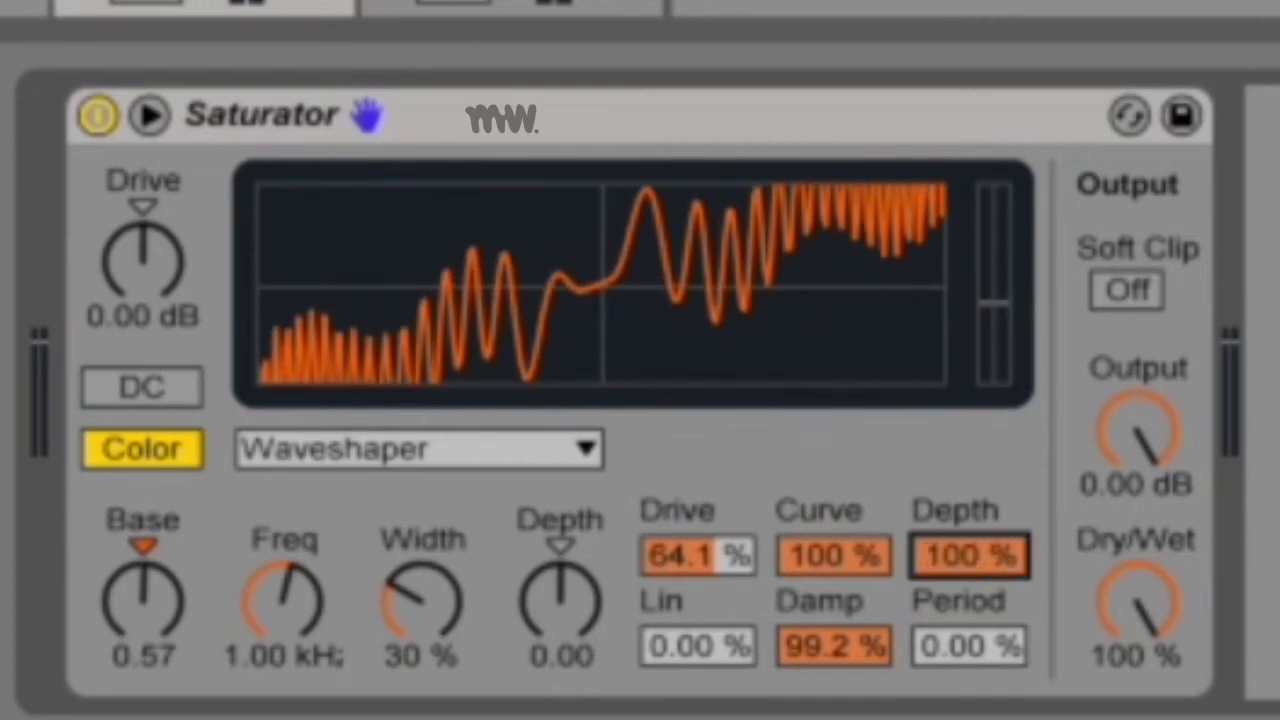
pyautogui.moveTo(968, 556)
pyautogui.mouseDown()
pyautogui.moveTo(968, 619)
pyautogui.moveTo(968, 556)
pyautogui.mouseUp()
pyautogui.moveTo(971, 648); pyautogui.dragTo(1000, 523)
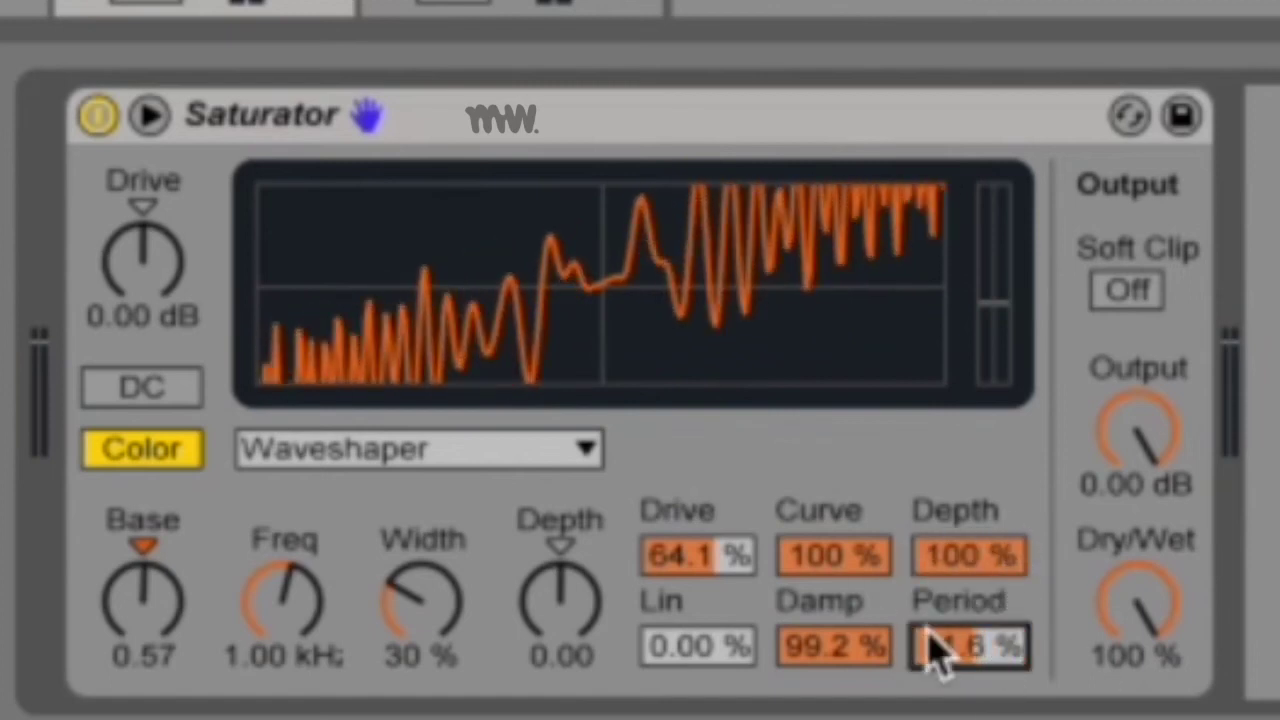
# Fold the waveshaper section, enable the DC filter, and toggle Color off and back on.
pyautogui.click(152, 120)
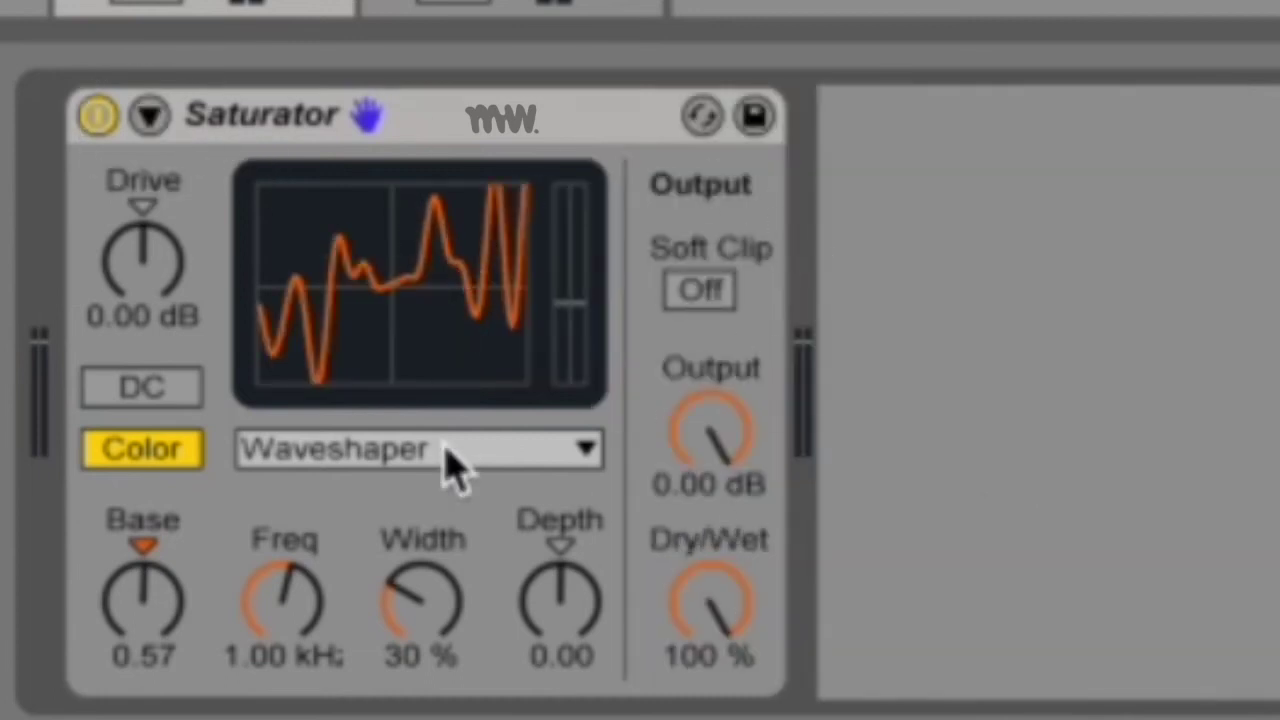
pyautogui.click(158, 400)
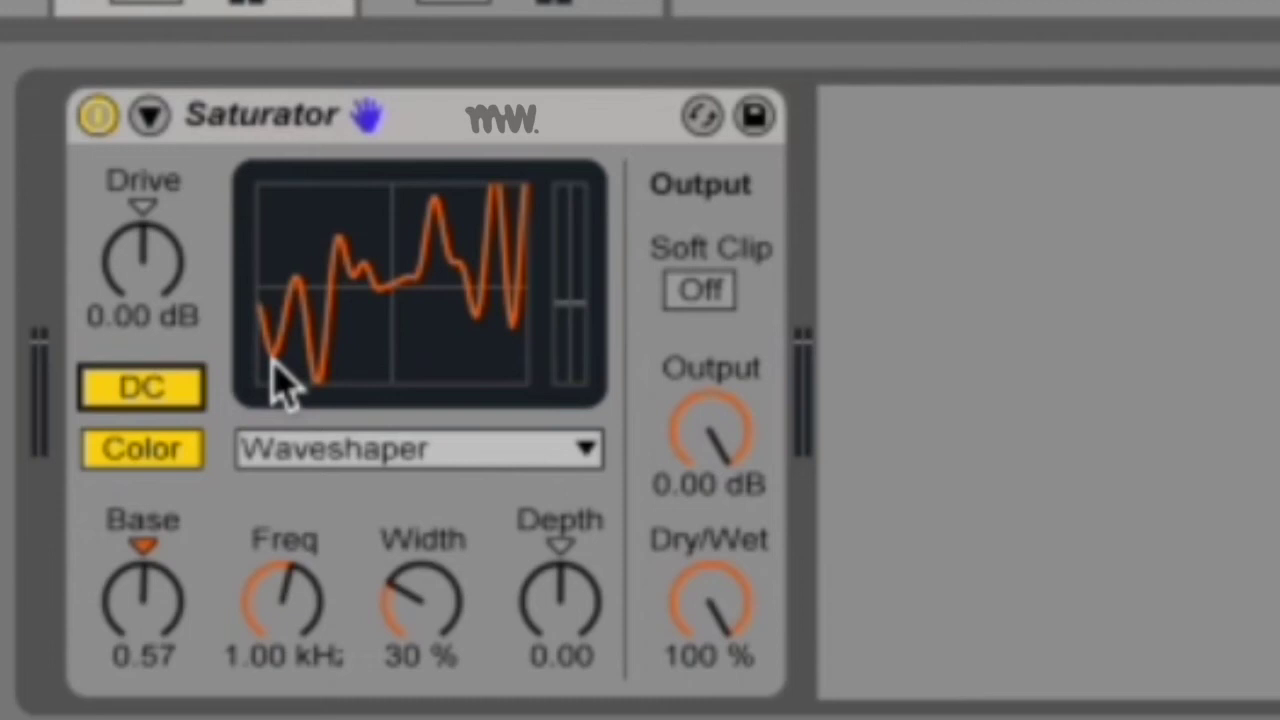
pyautogui.click(165, 460)
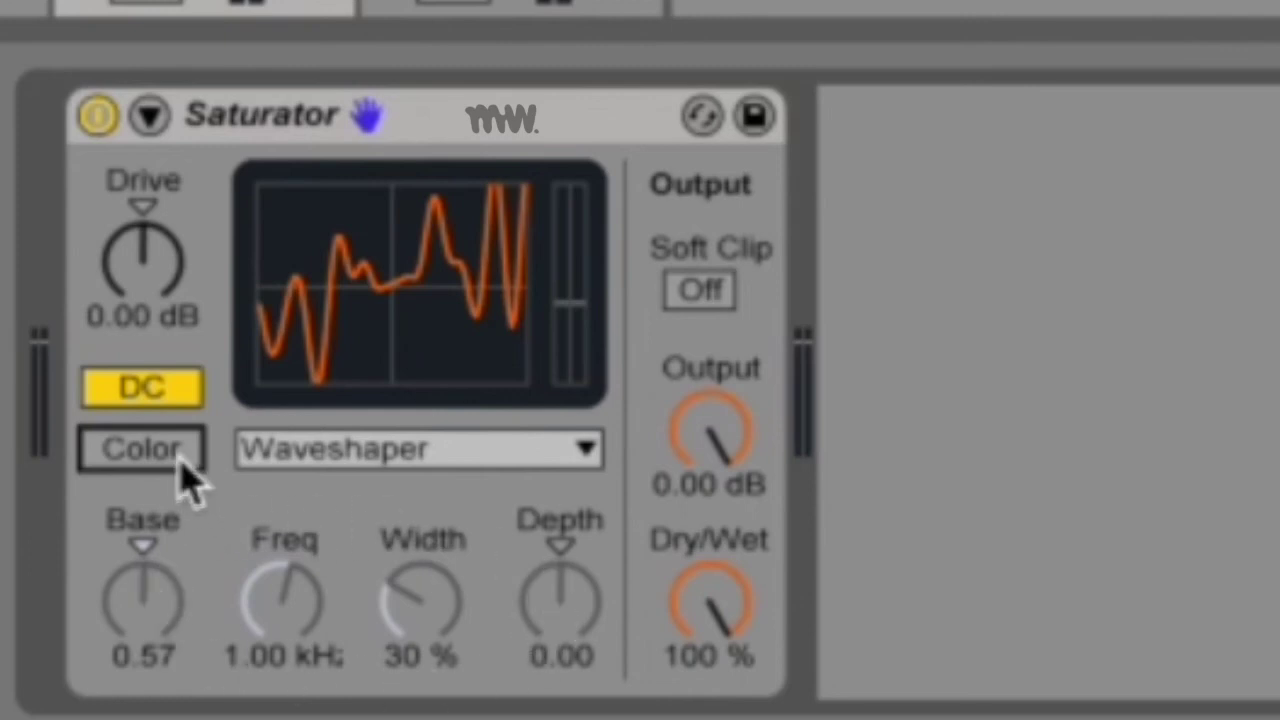
pyautogui.click(178, 455)
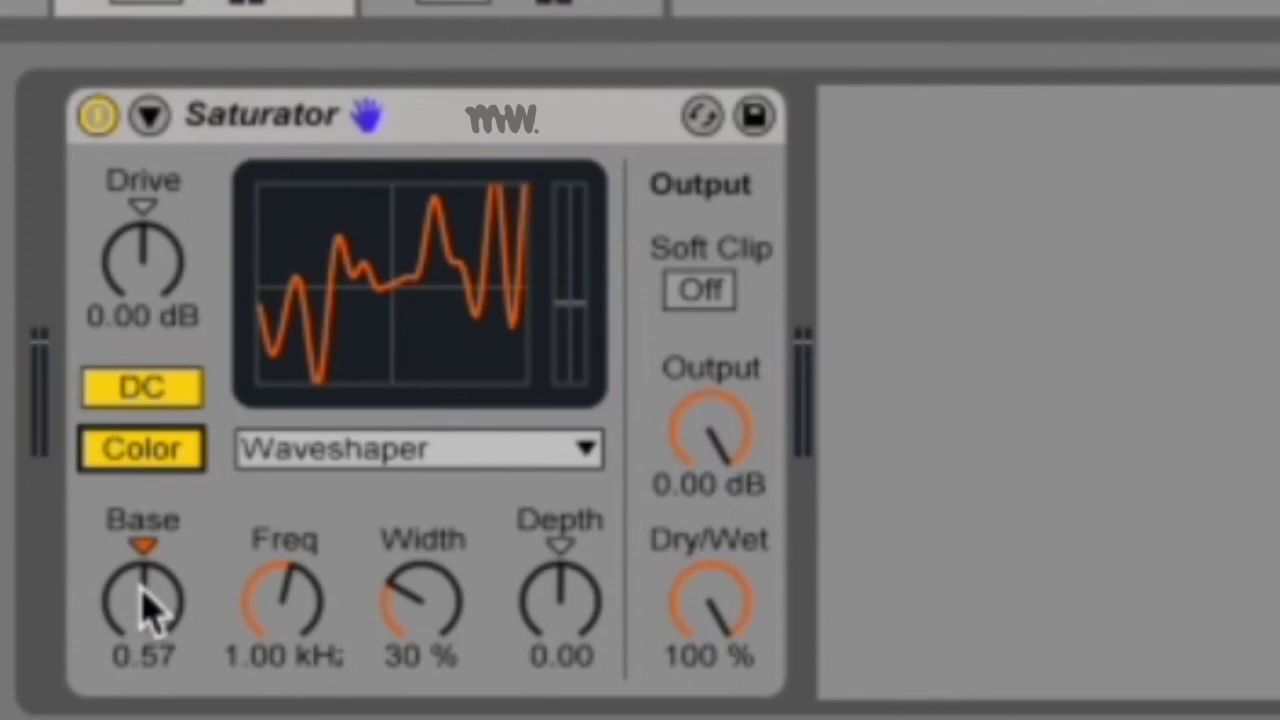
# Start playback, adjust the Color Base to -1.71, and lower the Color frequency.
pyautogui.moveTo(143, 605)
pyautogui.mouseDown()
pyautogui.moveTo(143, 554)
pyautogui.moveTo(145, 652)
pyautogui.moveTo(143, 605)
pyautogui.mouseUp()
pyautogui.press('space')
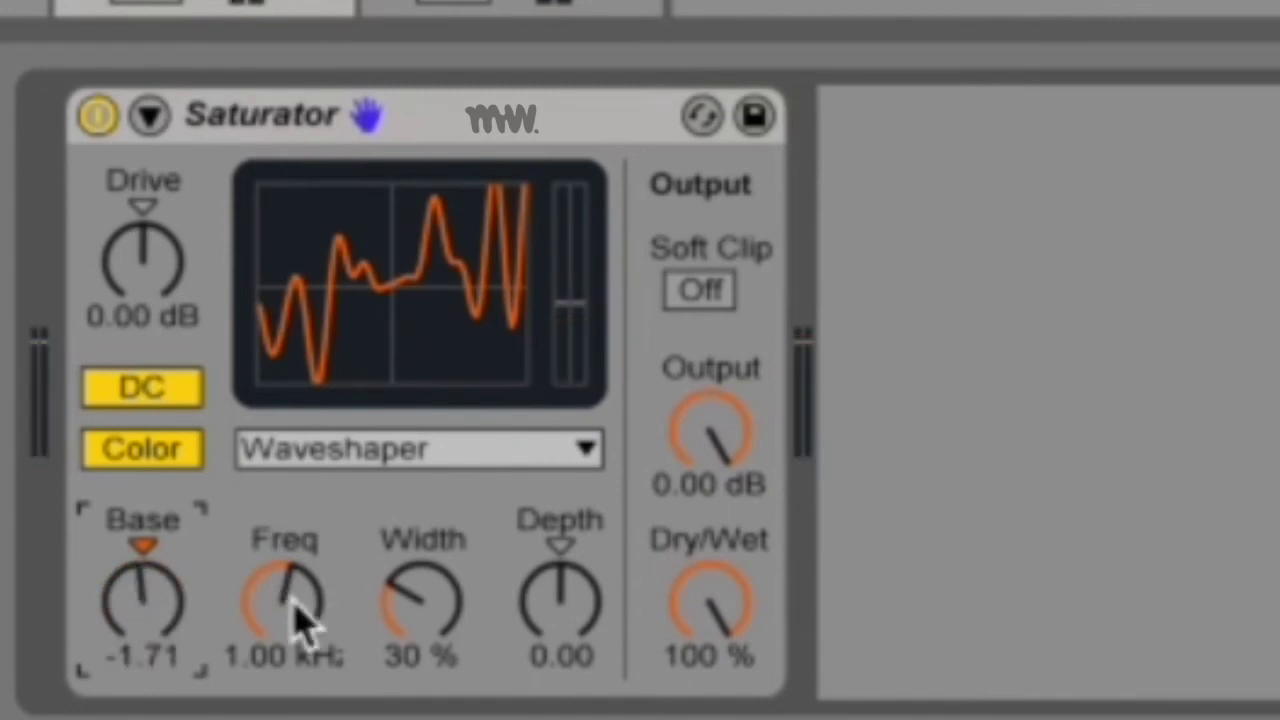
pyautogui.moveTo(293, 605)
pyautogui.mouseDown()
pyautogui.moveTo(293, 645)
pyautogui.moveTo(293, 600)
pyautogui.moveTo(294, 614)
pyautogui.mouseUp()
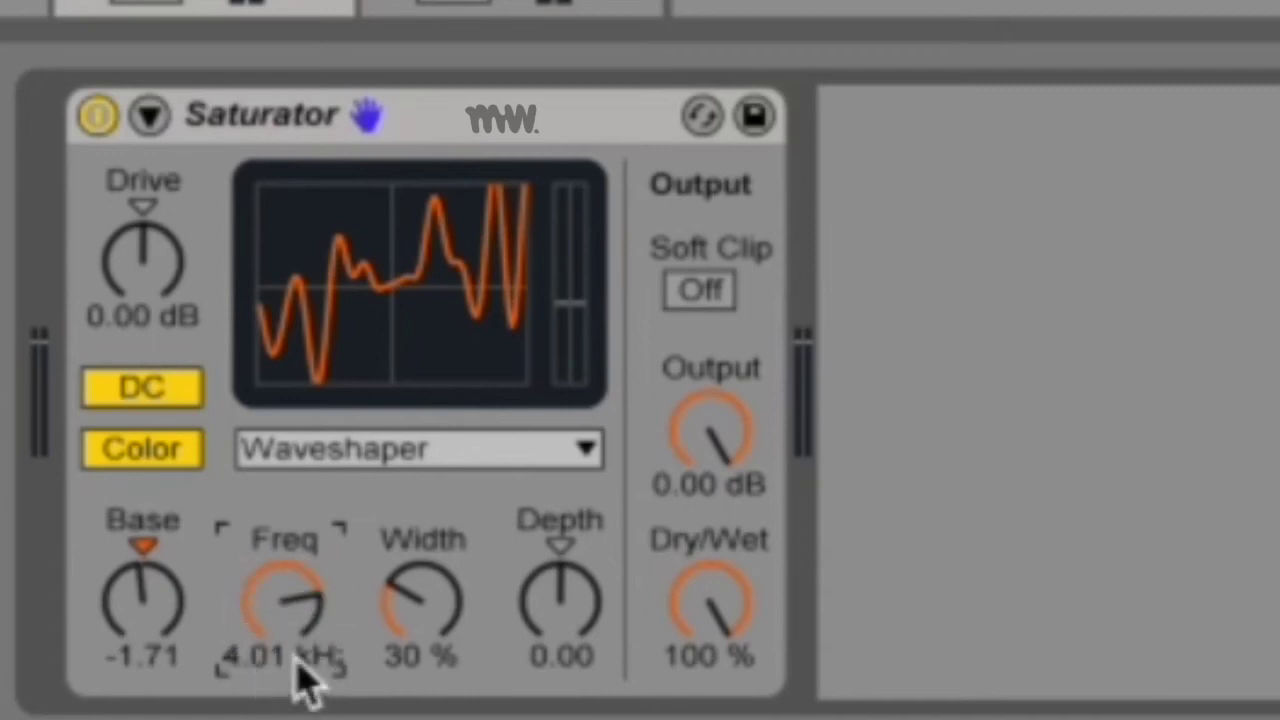
pyautogui.click(423, 612)
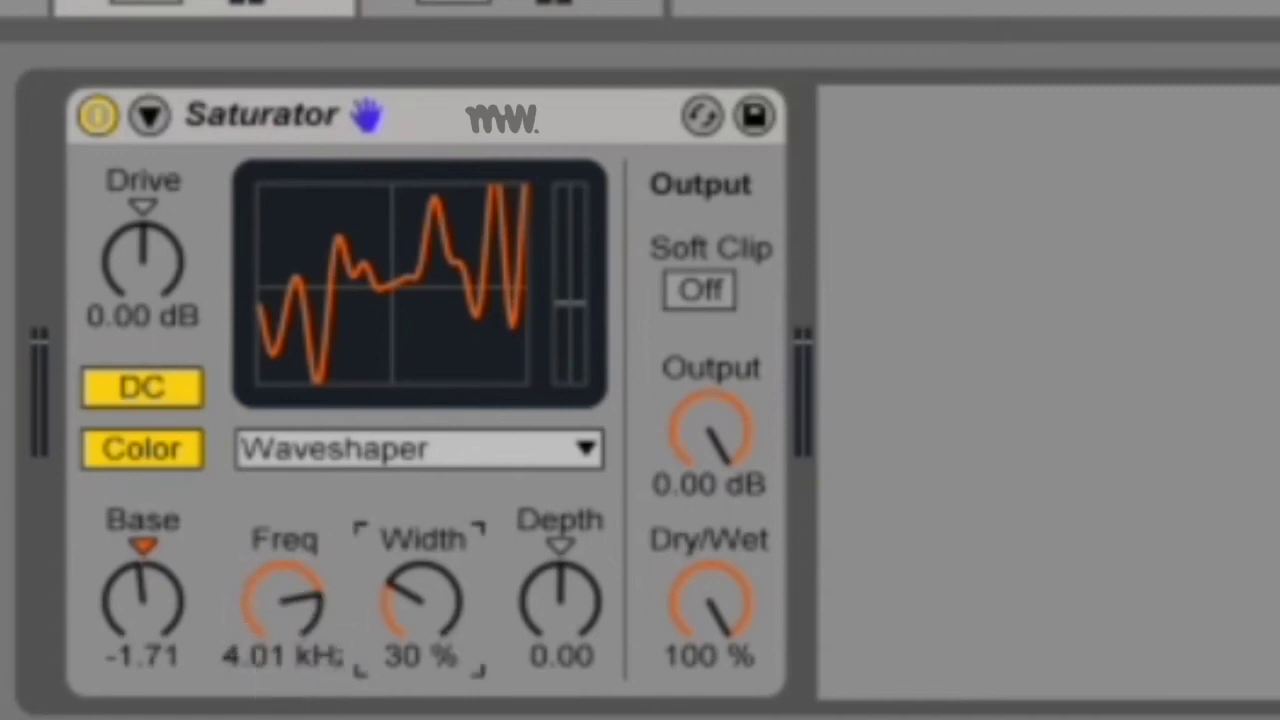
pyautogui.click(560, 625)
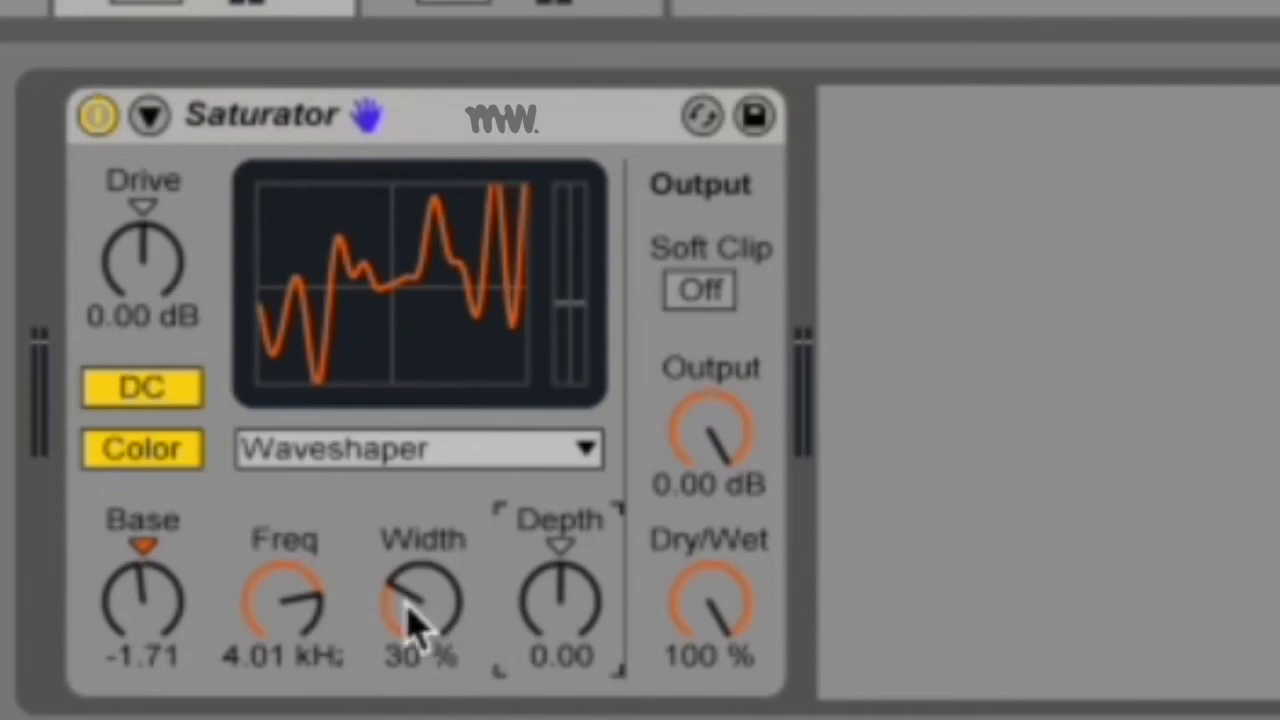
# Set Color Depth to 24.0, Freq to 208 Hz, and Width to 25%.
pyautogui.moveTo(415, 625); pyautogui.dragTo(415, 619)
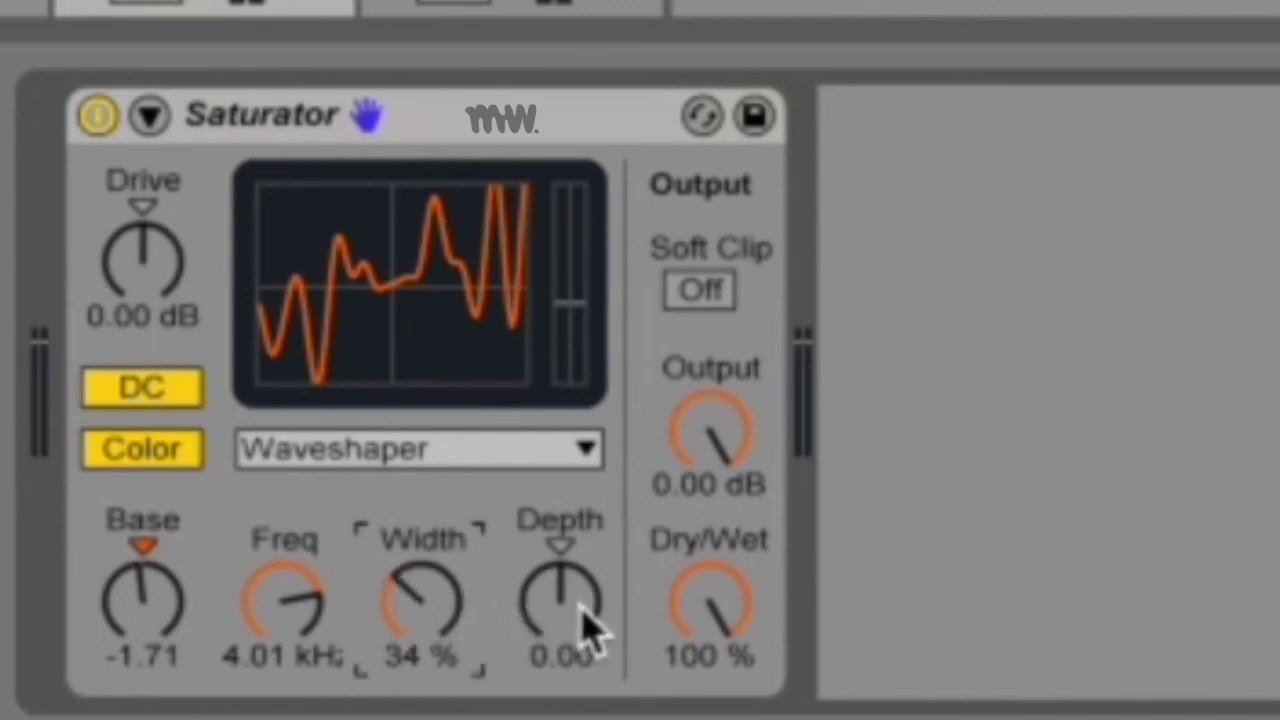
pyautogui.moveTo(585, 625); pyautogui.dragTo(585, 595)
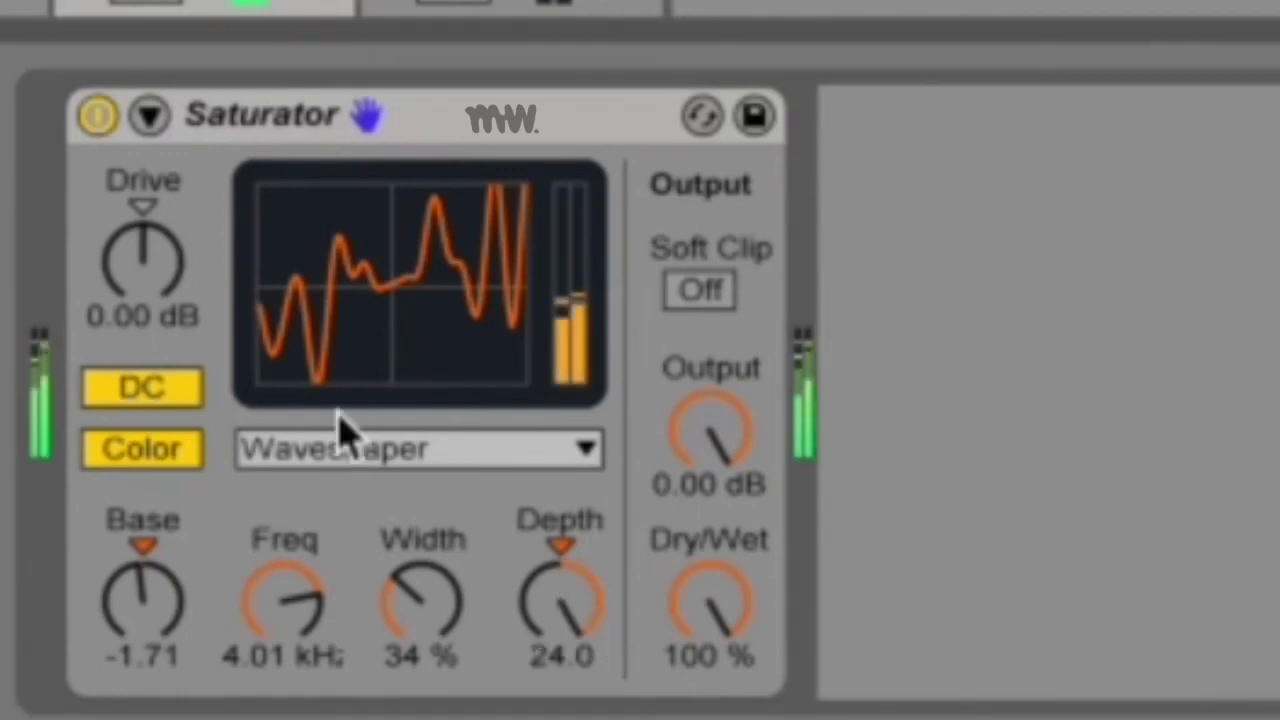
pyautogui.moveTo(555, 635); pyautogui.dragTo(560, 580)
pyautogui.moveTo(466, 600); pyautogui.dragTo(466, 640)
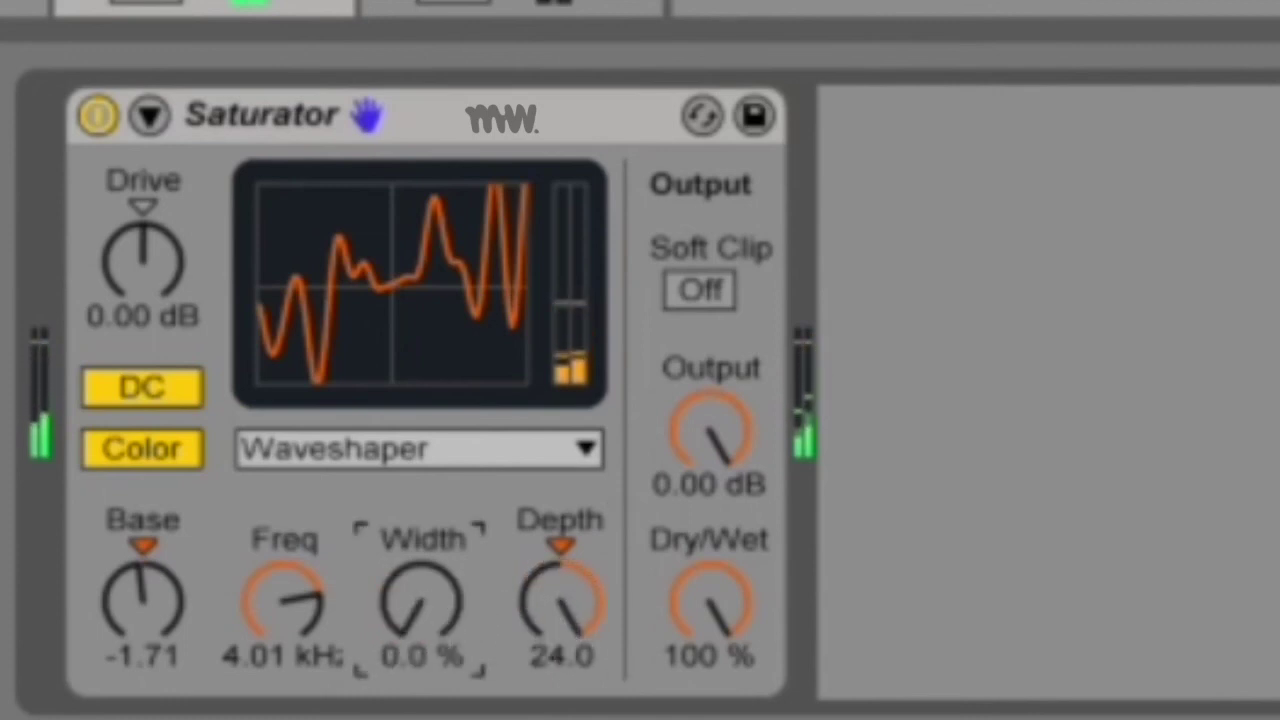
pyautogui.moveTo(457, 594); pyautogui.dragTo(457, 495)
pyautogui.moveTo(284, 600); pyautogui.dragTo(284, 668)
pyautogui.moveTo(397, 622); pyautogui.dragTo(397, 692)
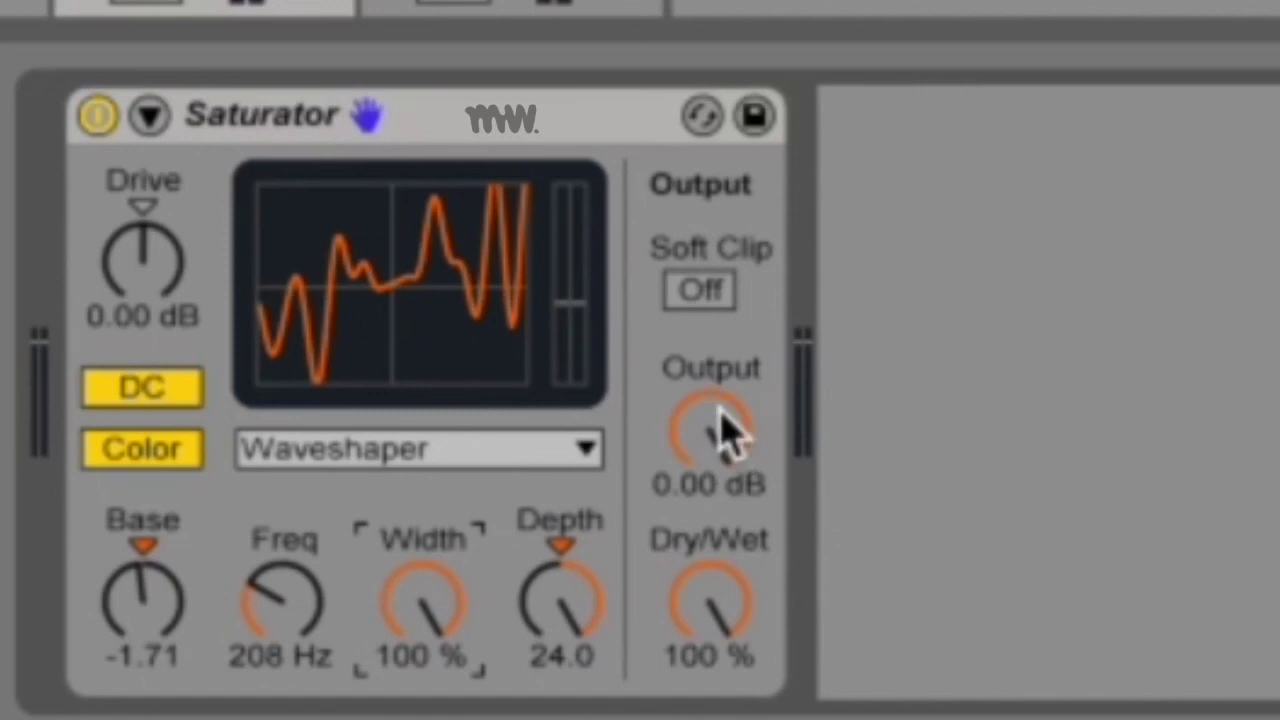
# Audition Output, Soft Clip and Dry/Wet, leaving them at 0.00 dB, Off and 100%.
pyautogui.moveTo(725, 430); pyautogui.dragTo(725, 490)
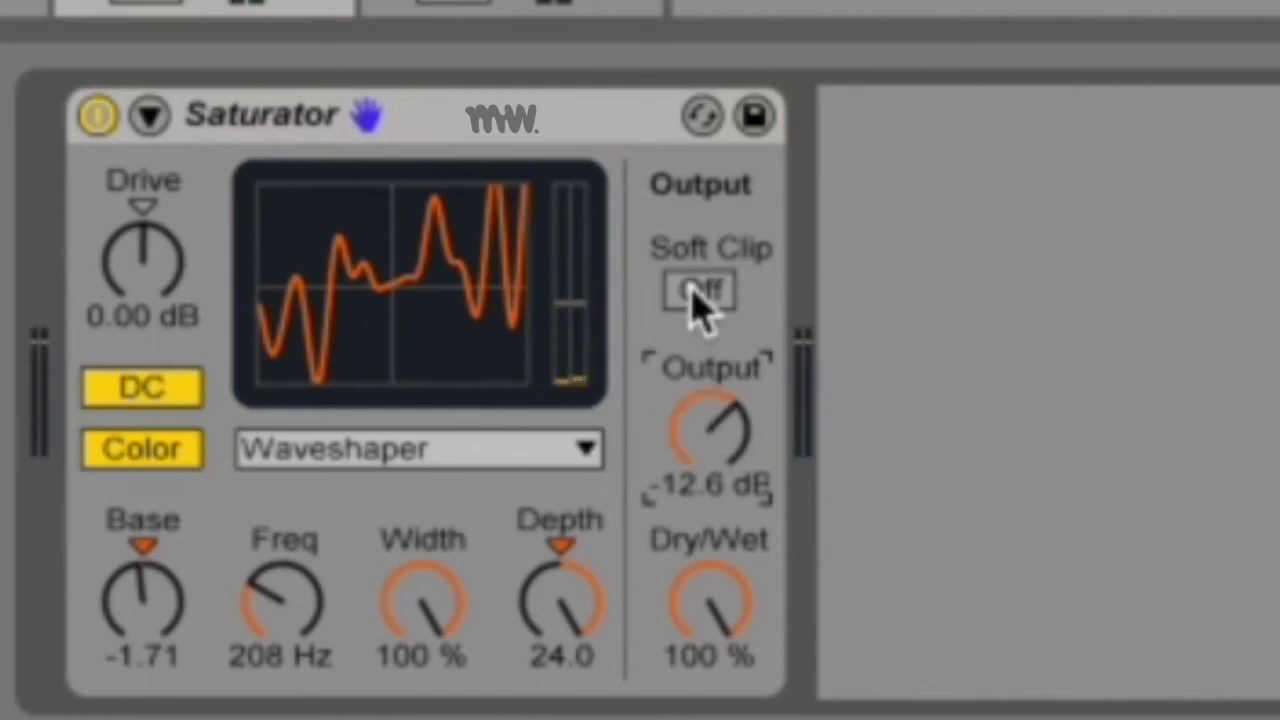
pyautogui.click(695, 294)
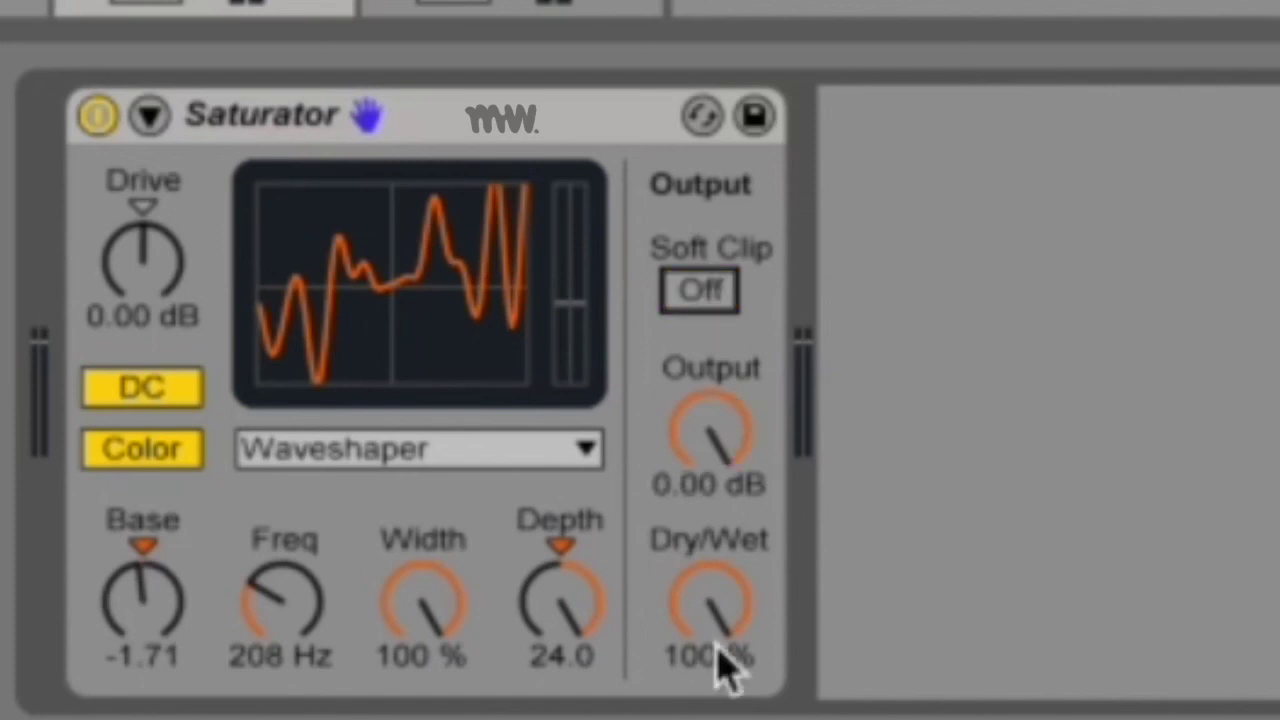
pyautogui.moveTo(727, 672); pyautogui.dragTo(725, 615)
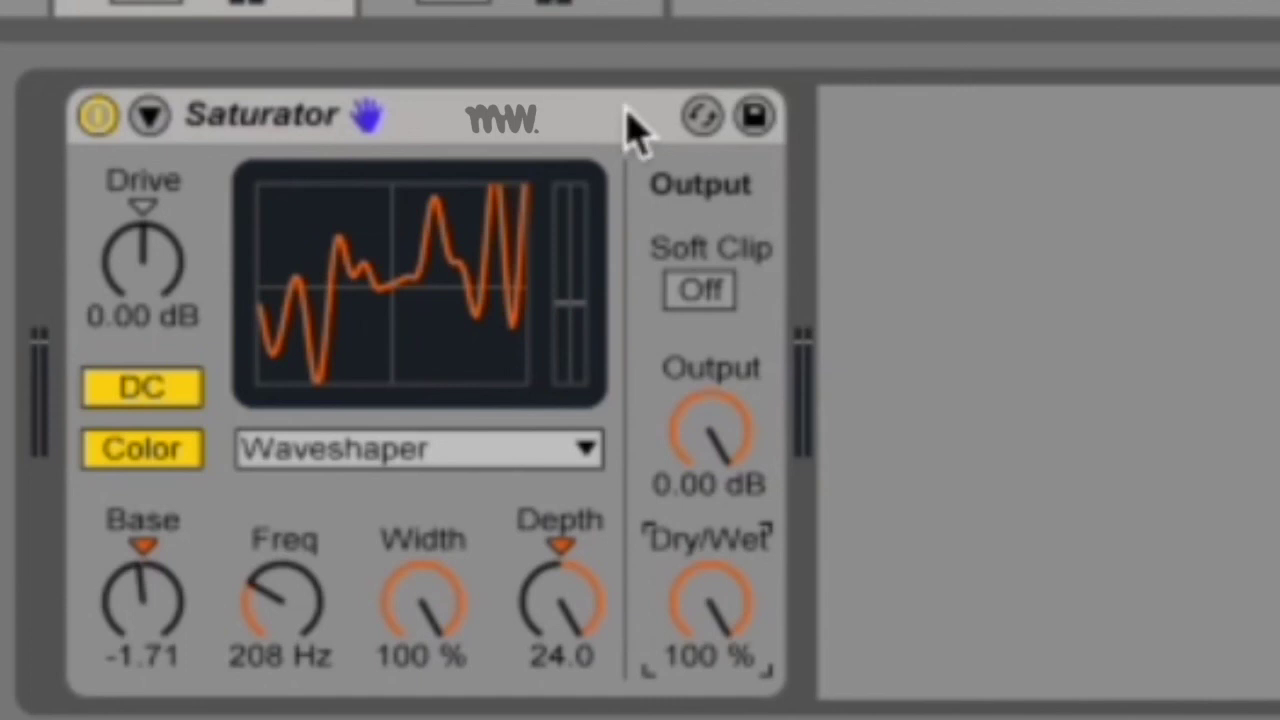
# Check the Saturator's options menu, keep the Waveshaper curve, and unfold the waveshaper parameters.
pyautogui.rightClick(497, 123)
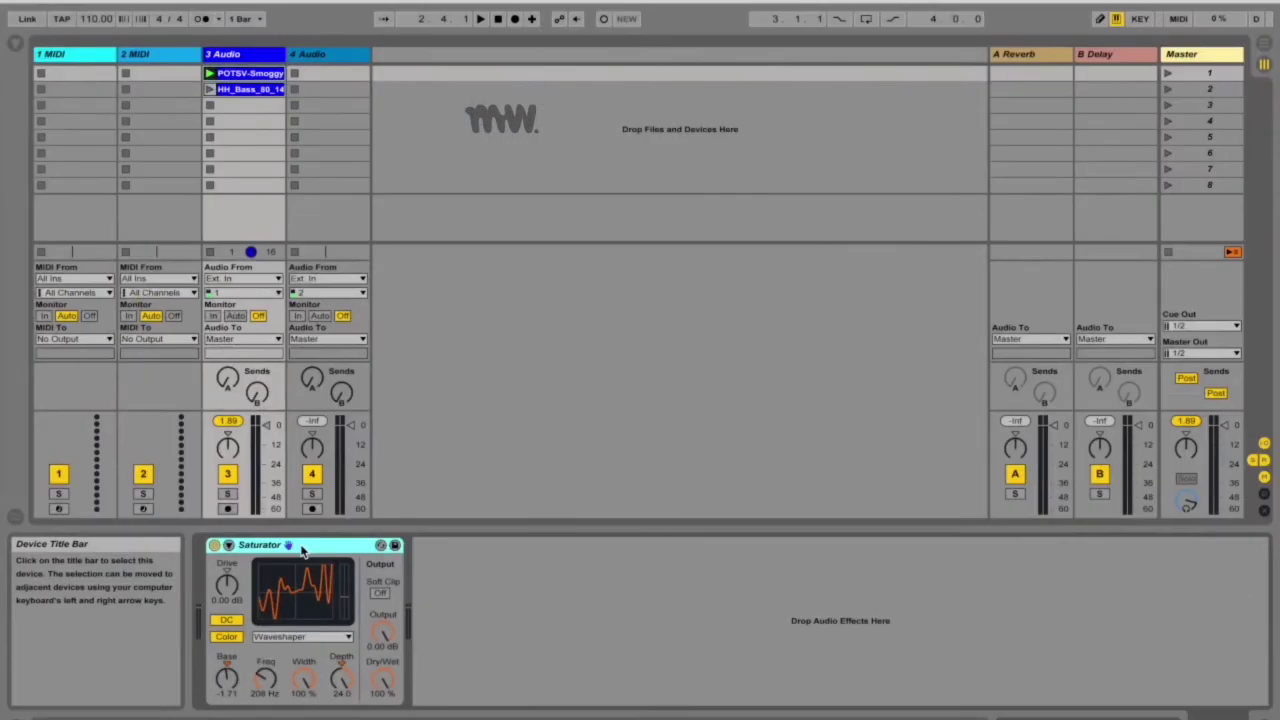
pyautogui.click(467, 449)
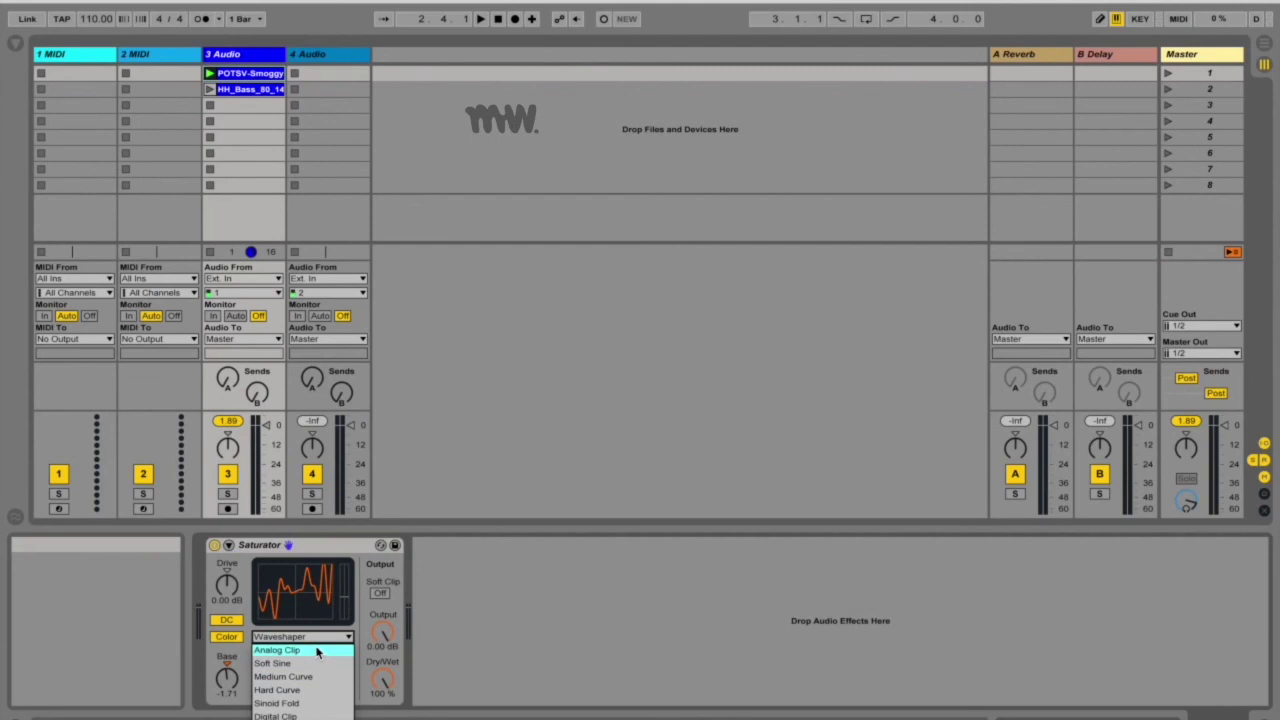
pyautogui.click(290, 718)
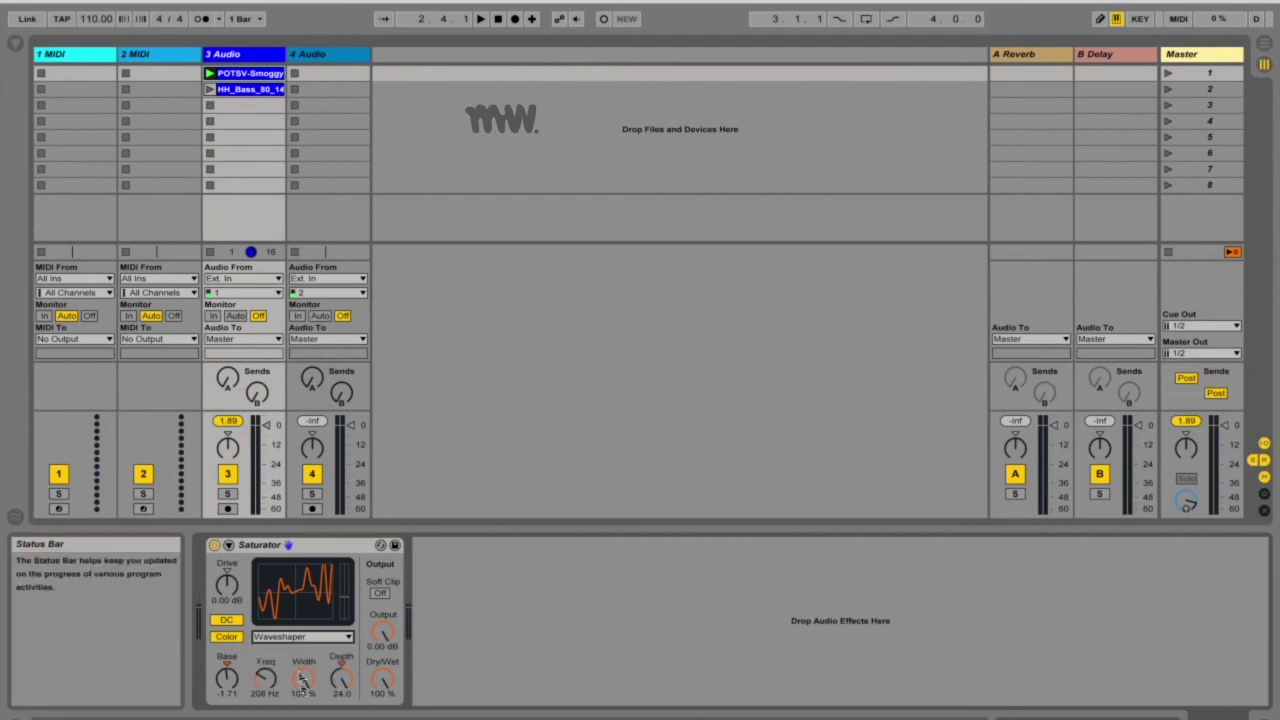
pyautogui.click(228, 545)
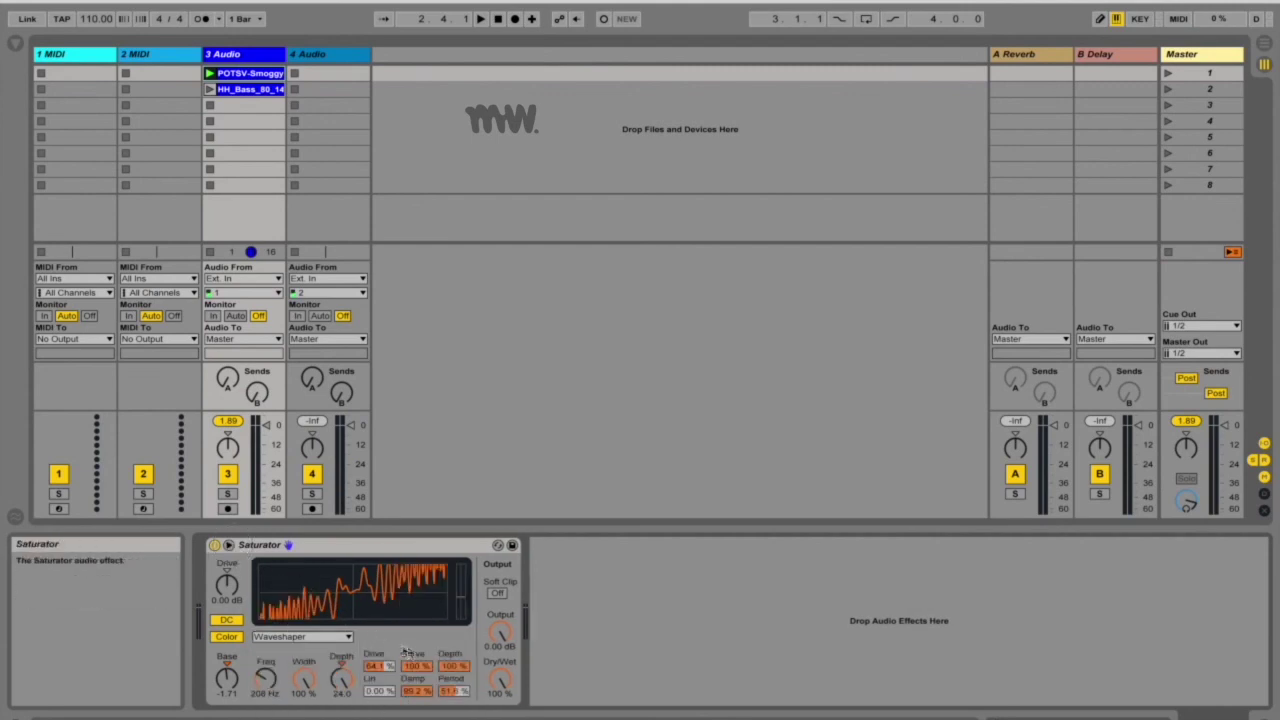